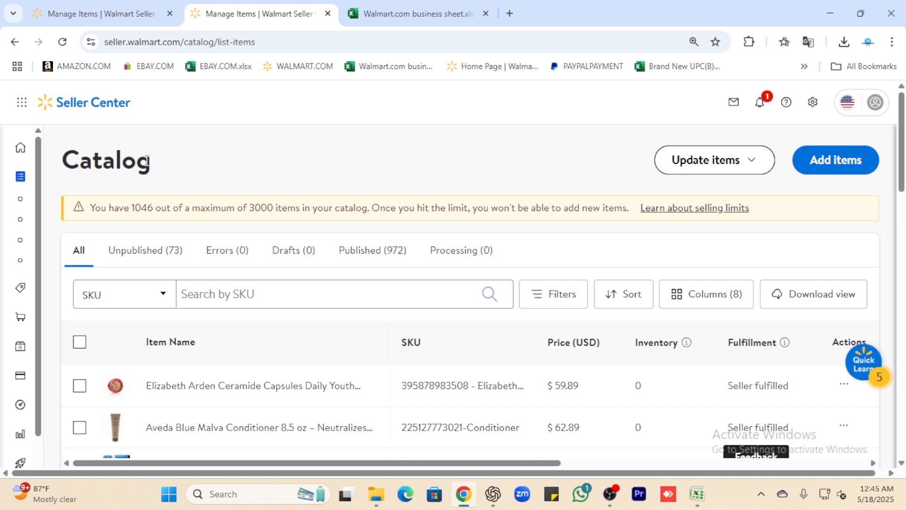
- Download Walmart's Inventory update template through the catalog's Update with file option
mouse_move(81, 186)
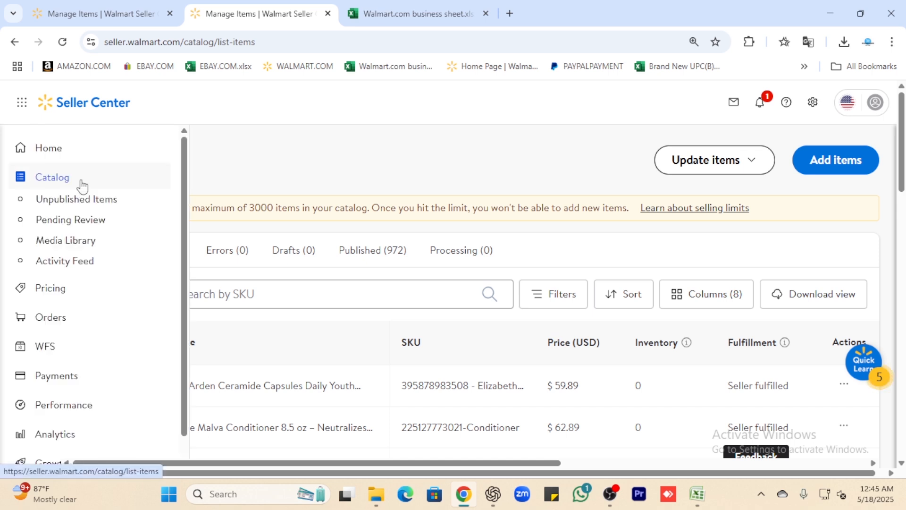
click(52, 179)
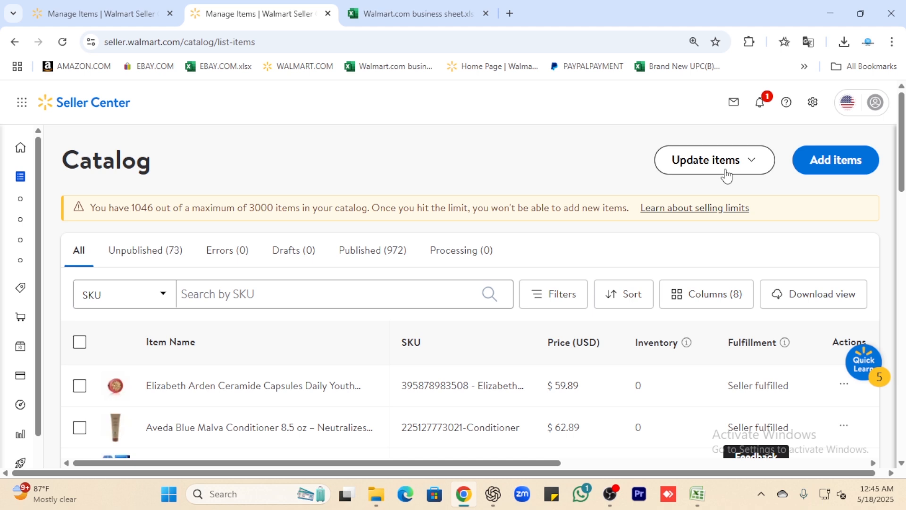
click(753, 164)
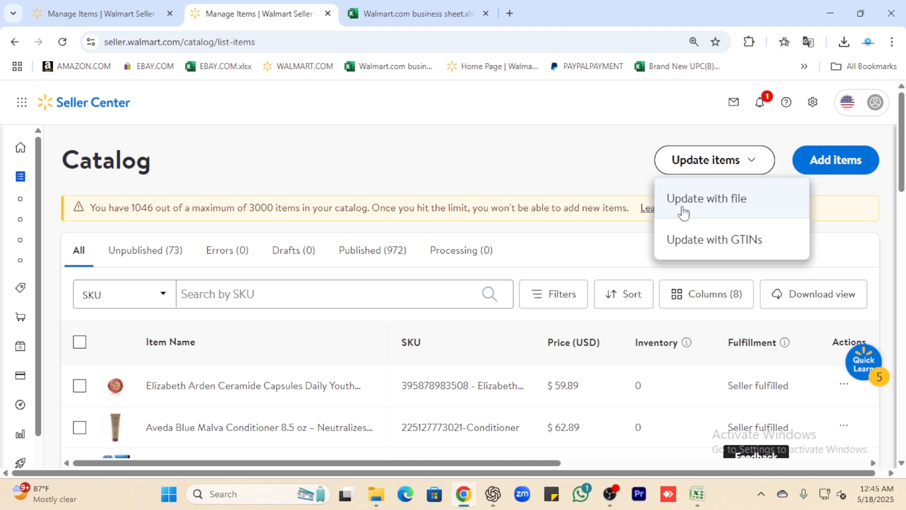
click(713, 203)
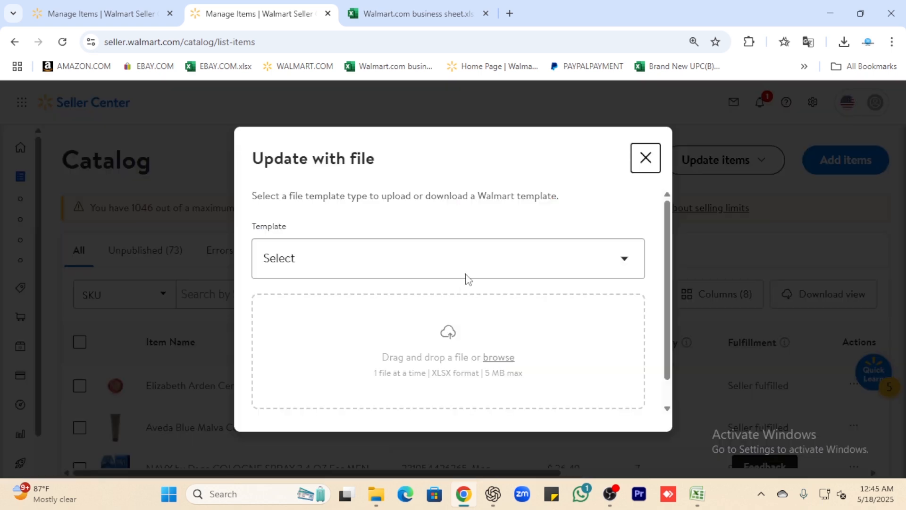
scroll(302, 405, down, 1)
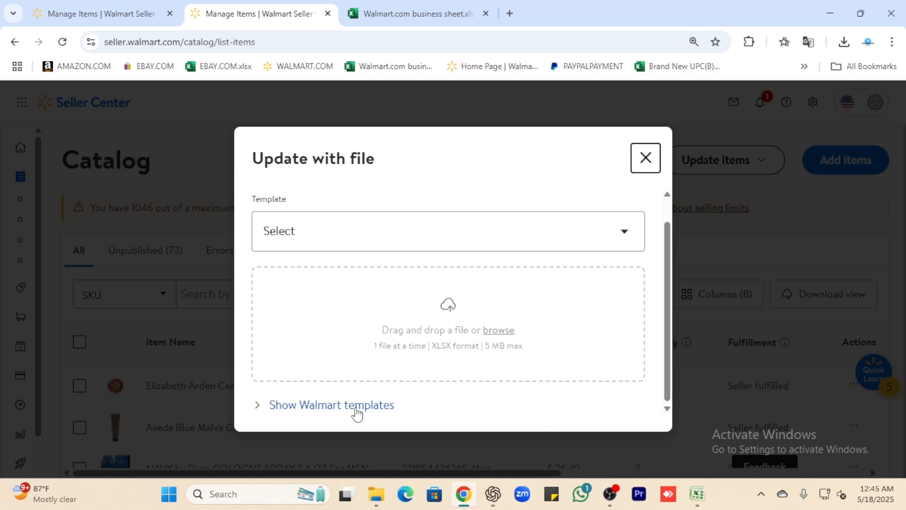
click(319, 406)
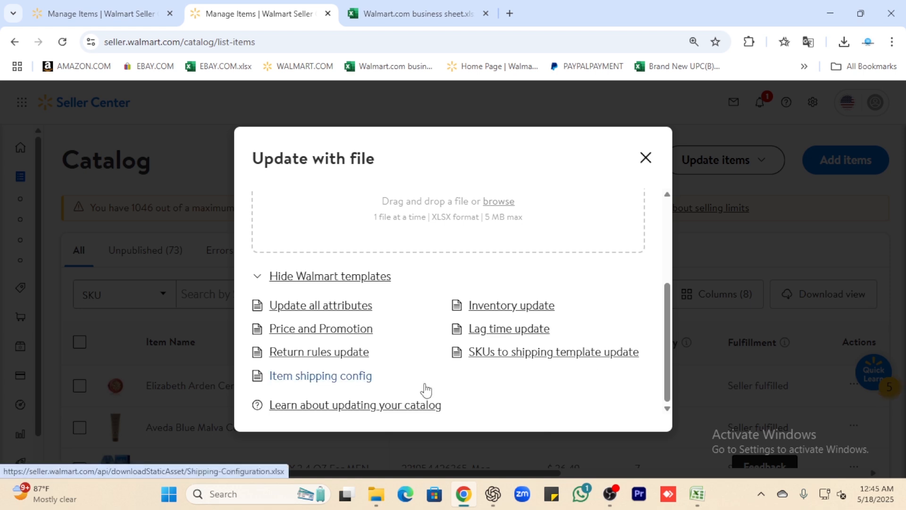
click(521, 311)
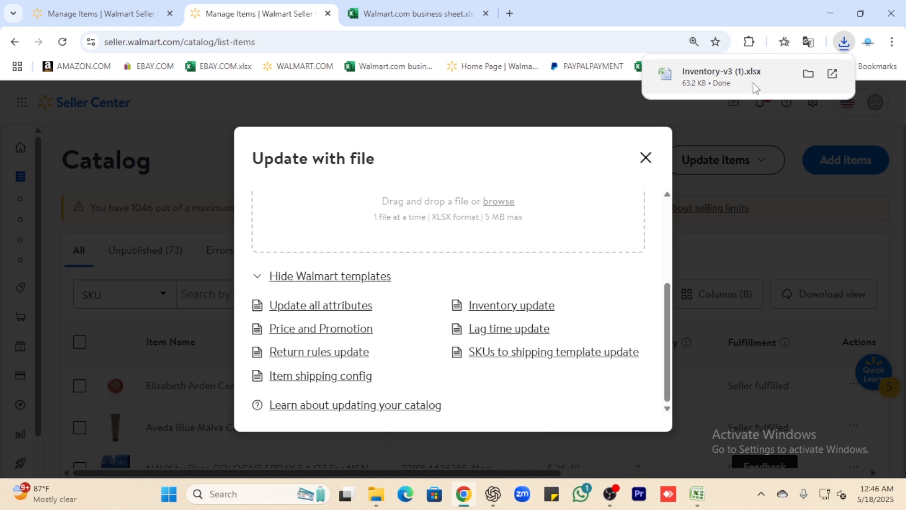
- Open the downloaded Inventory-v3 (1).xlsx in Excel, recovering its contents, and review the SKU, New Quantity and Fulfillment Center ID columns
click(755, 88)
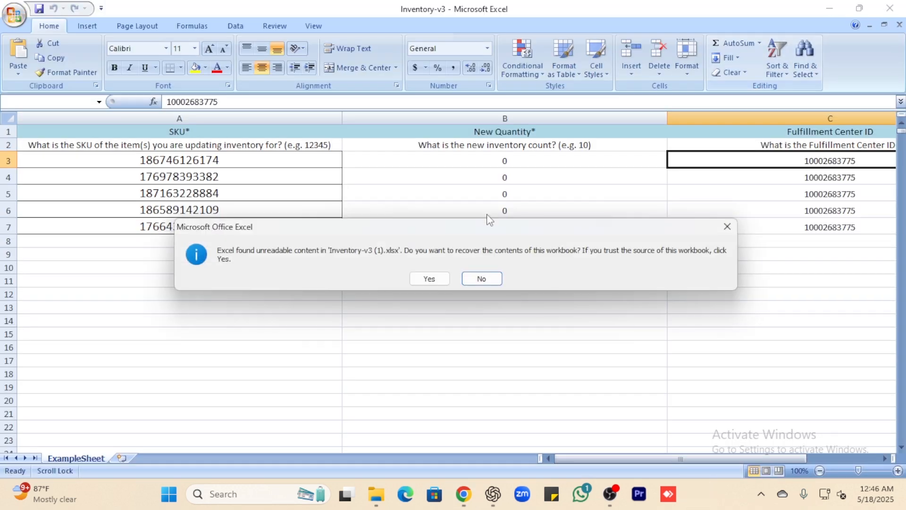
click(429, 279)
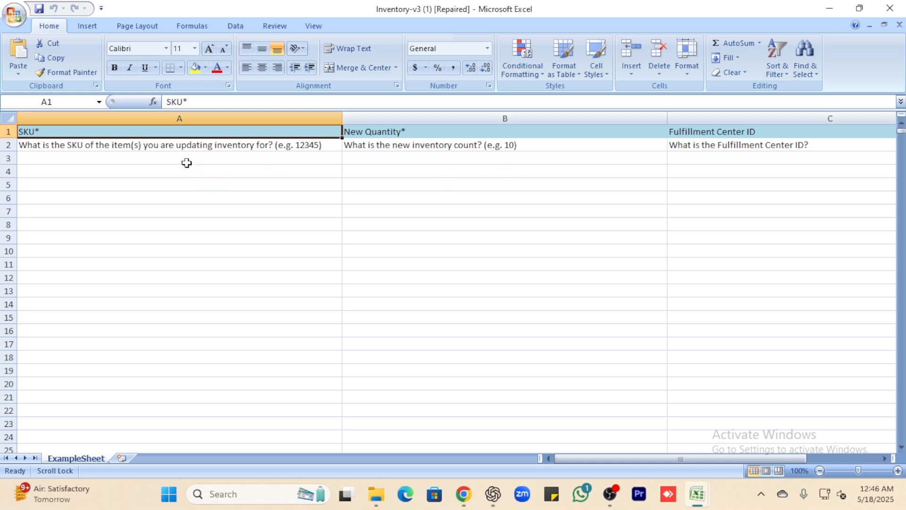
click(169, 118)
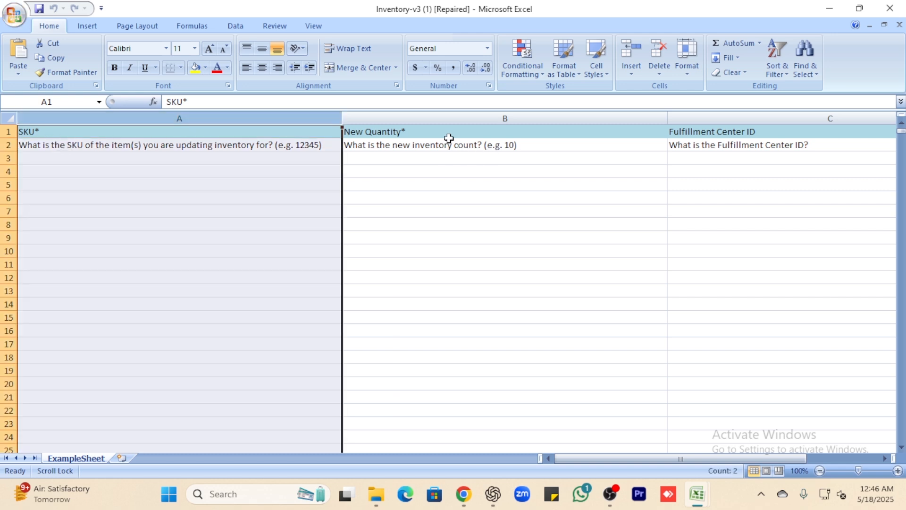
click(530, 118)
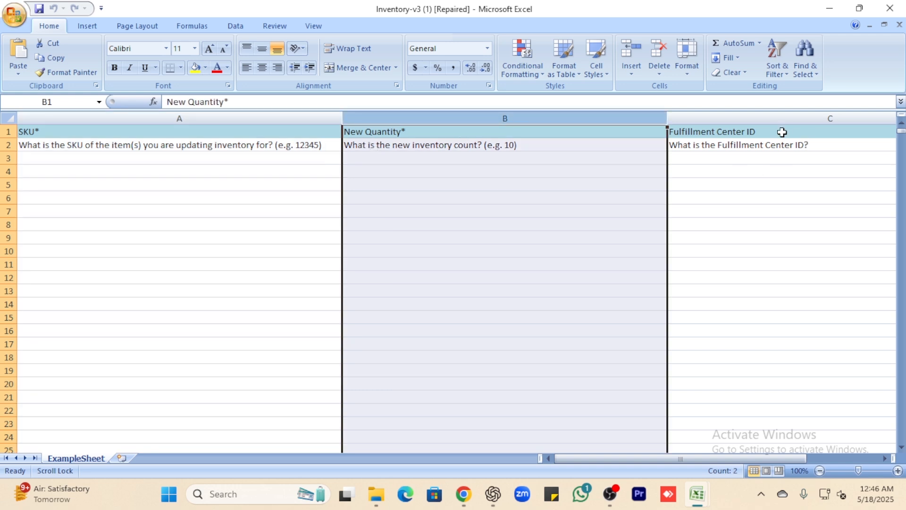
click(812, 113)
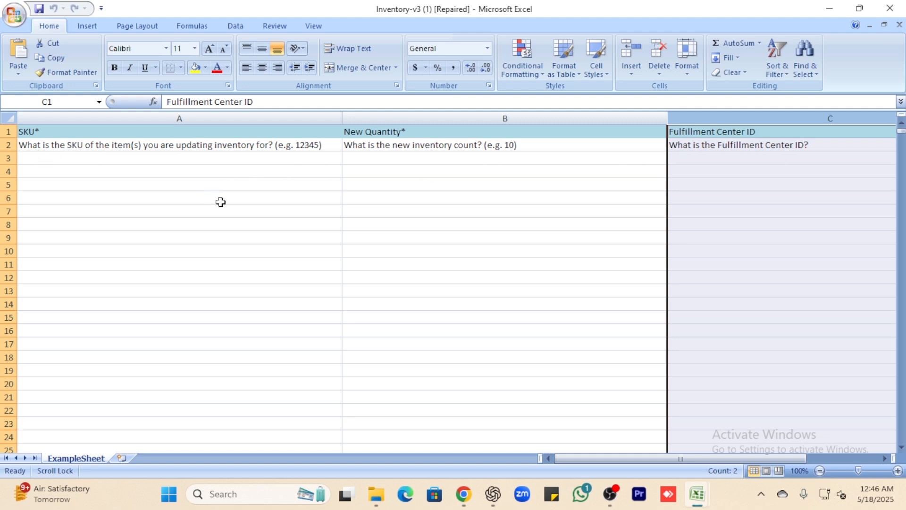
- Bring up the Walmart.com business sheet in Chrome and open the prefilled Inventory-v3 workbook from the Downloads folder
click(830, 8)
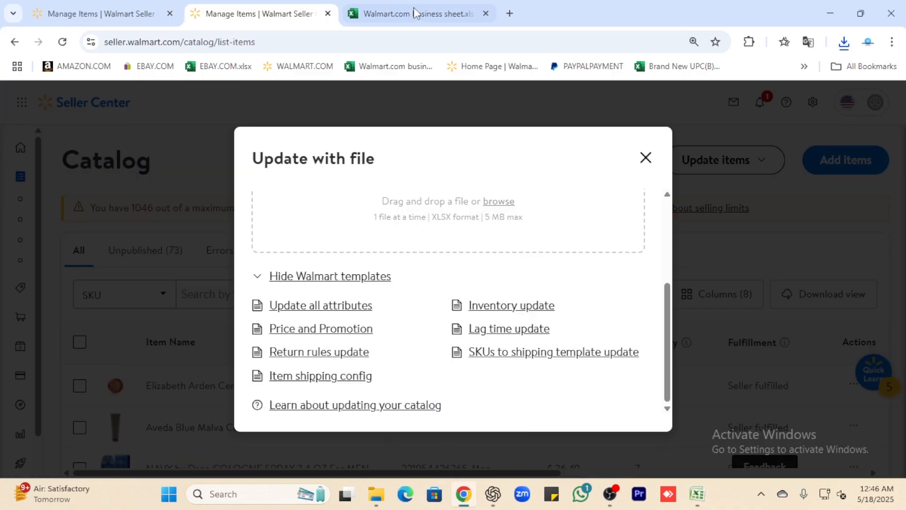
click(415, 13)
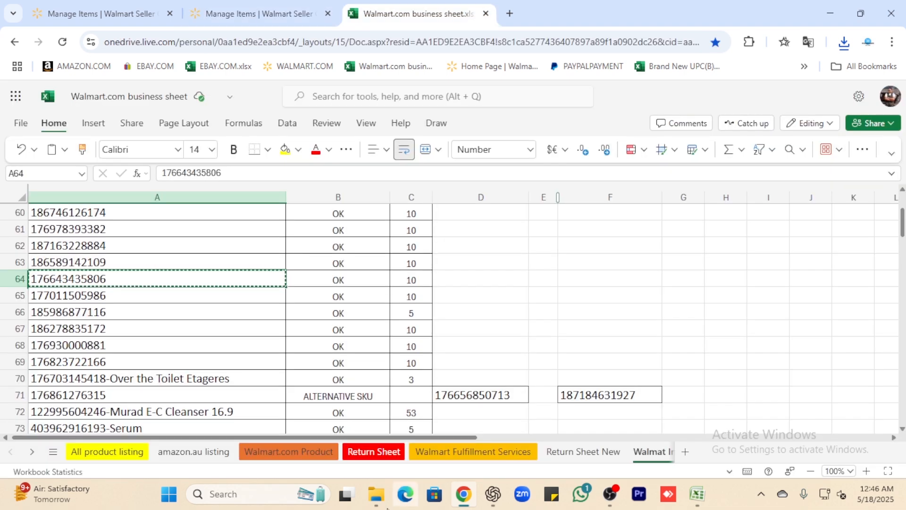
click(376, 493)
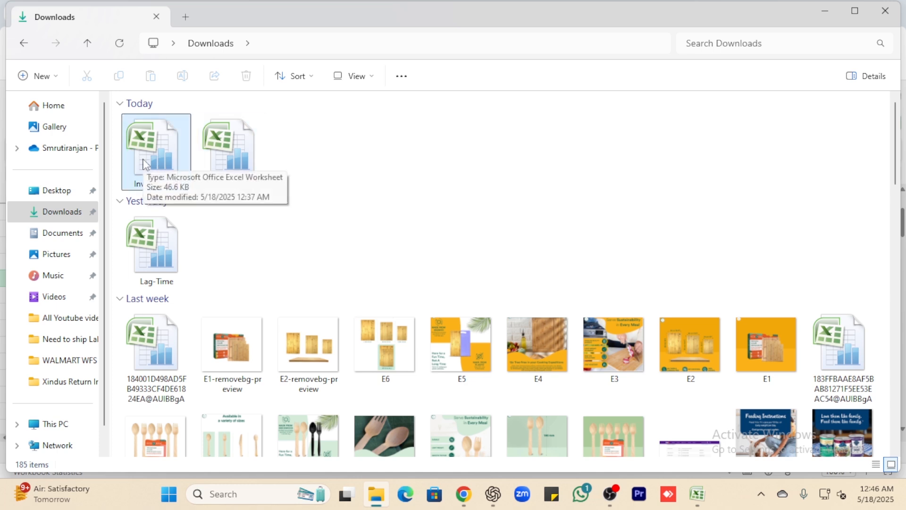
click(154, 142)
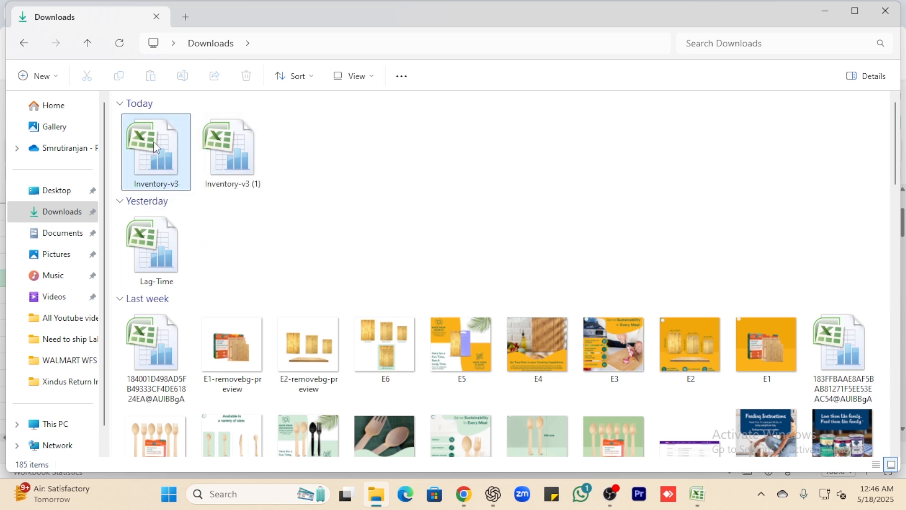
double_click(154, 142)
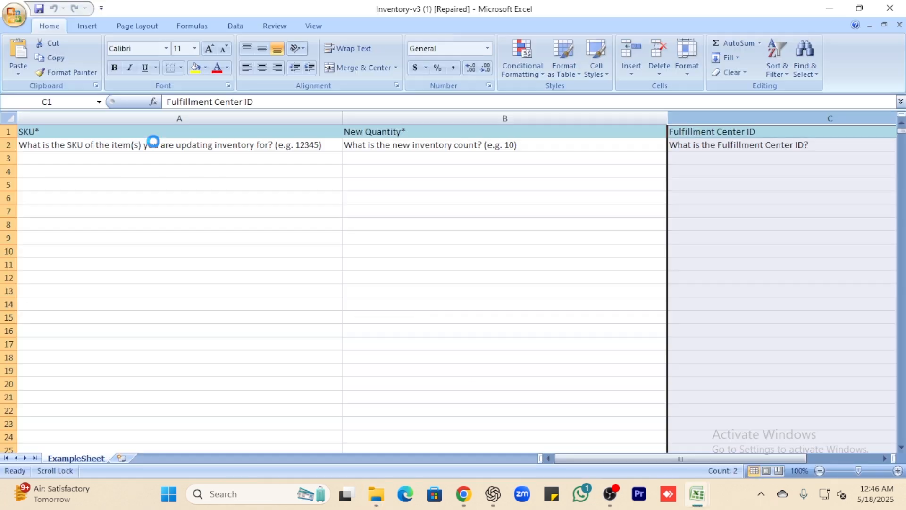
- Set the New Quantity of the first two SKUs to 5 in B3 and 6 in B4
drag(179, 160, 179, 226)
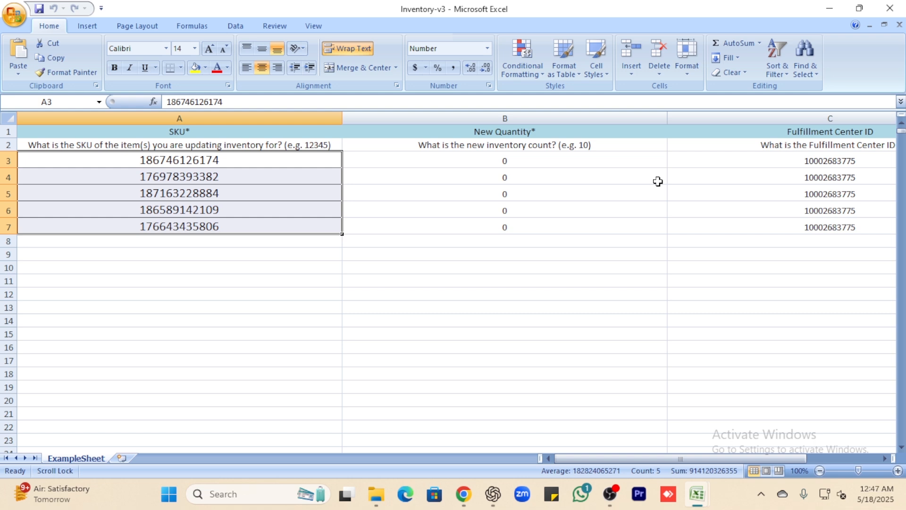
click(206, 164)
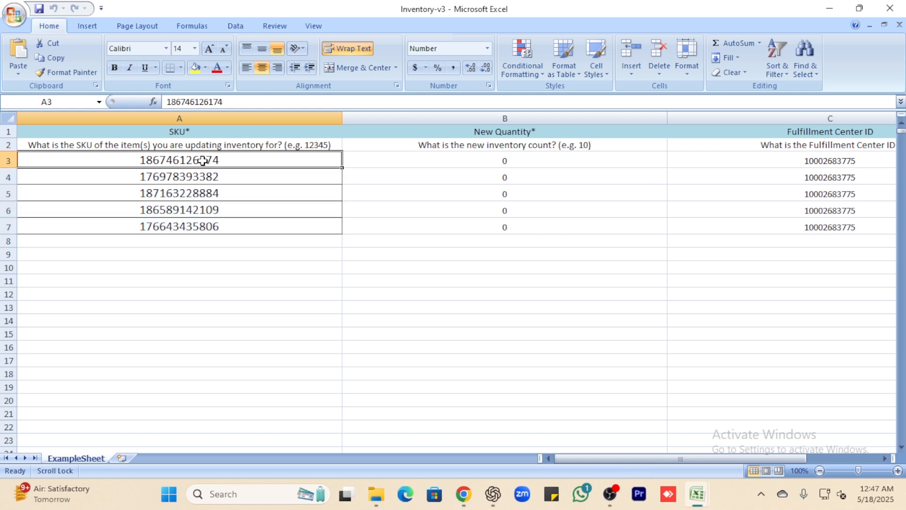
click(523, 163)
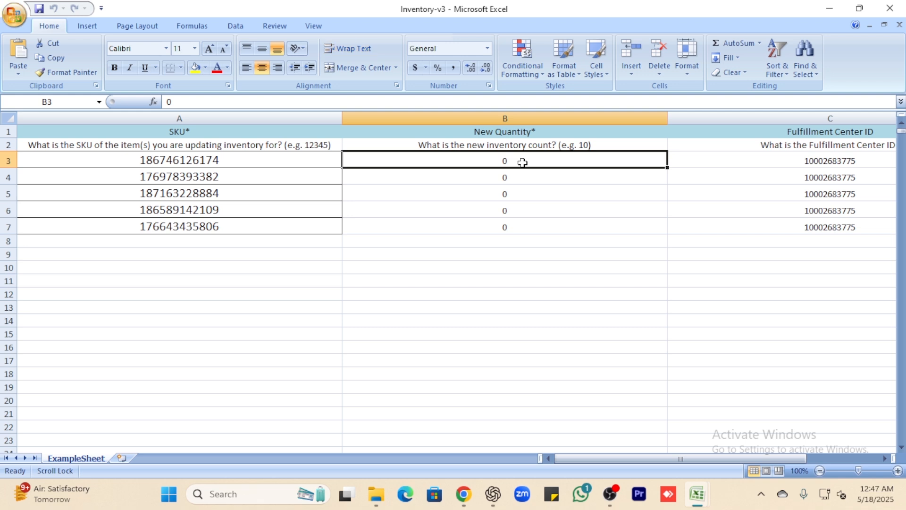
text(5)
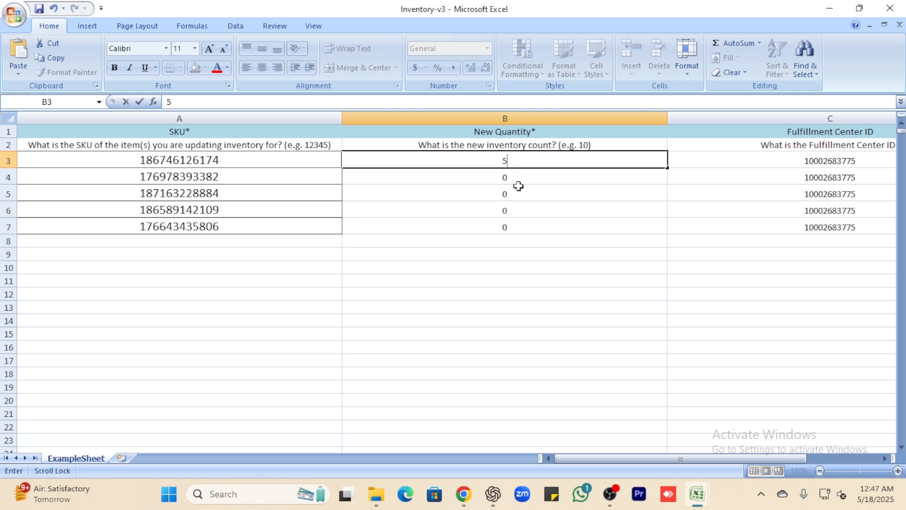
key(Return)
click(207, 176)
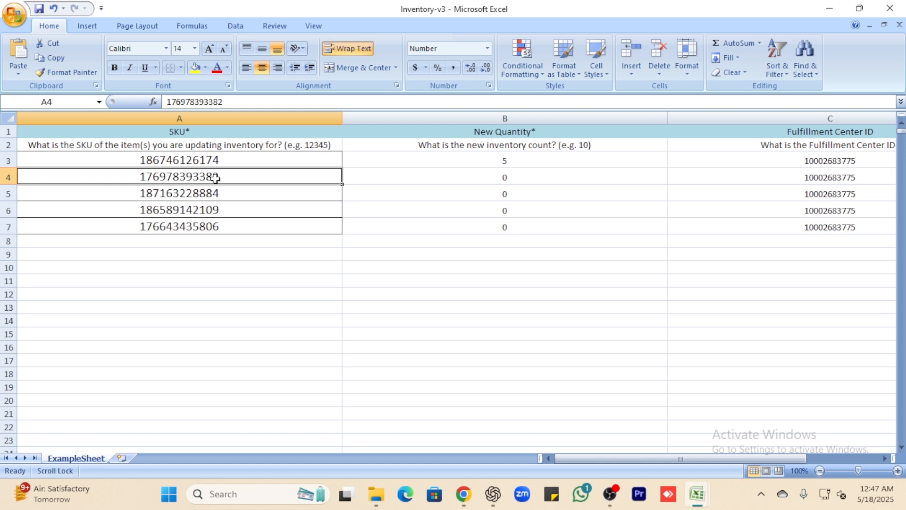
click(511, 178)
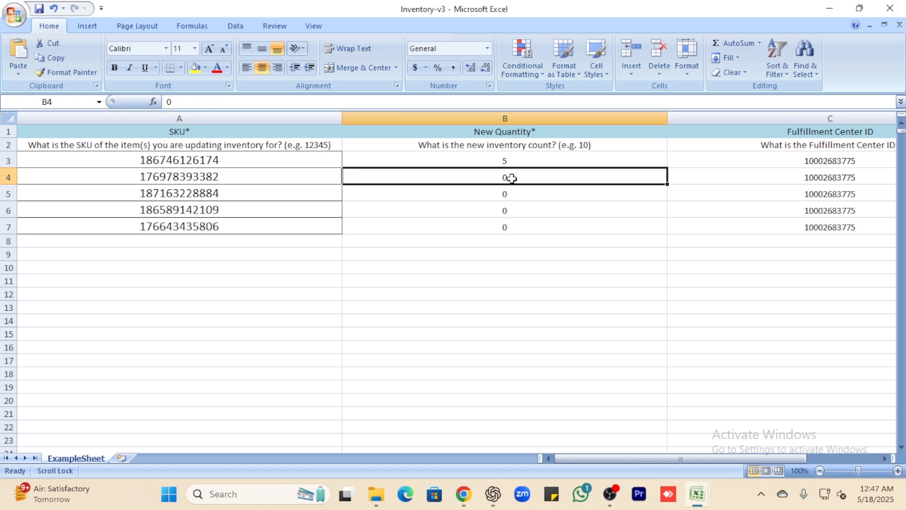
text(6)
- Set the New Quantity of the third and fourth SKUs to 7 in B5 and 8 in B6
click(211, 192)
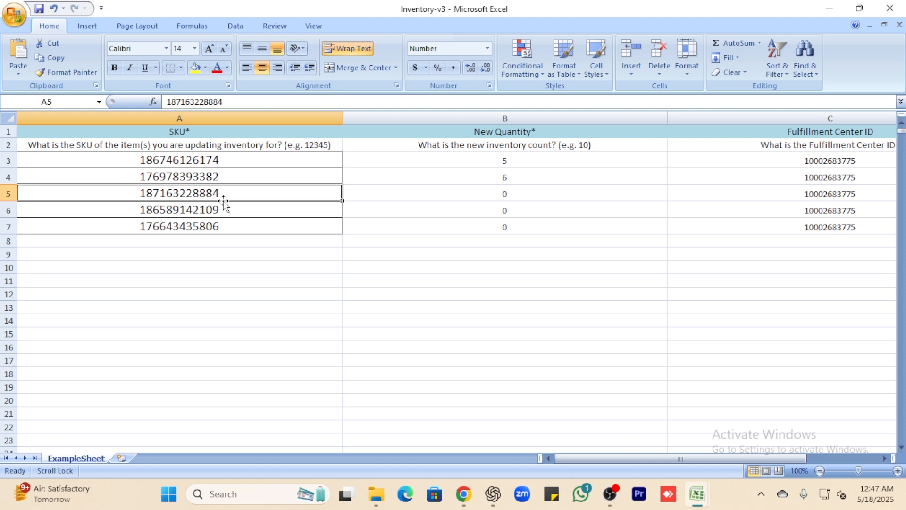
click(508, 195)
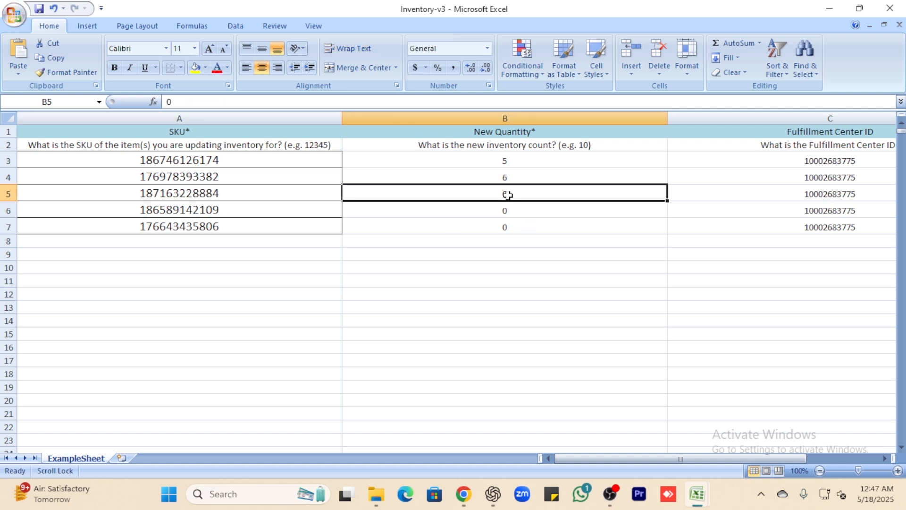
text(7)
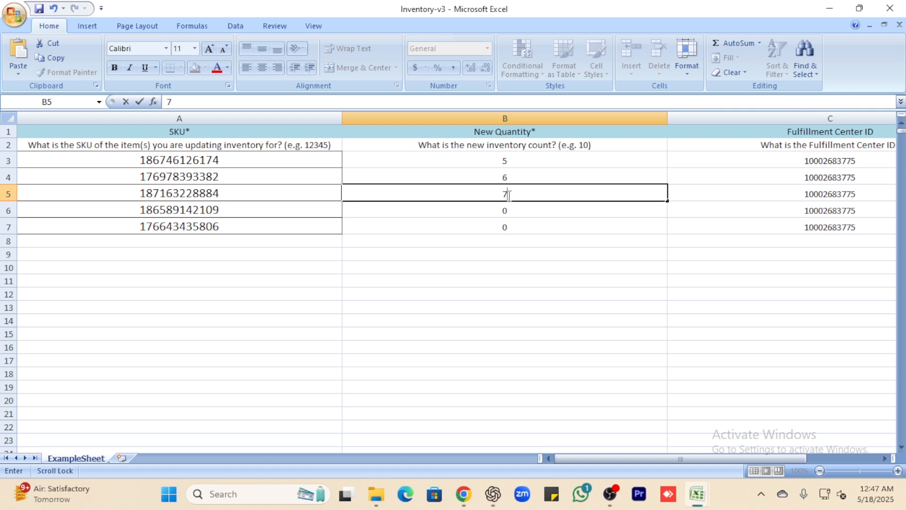
click(518, 212)
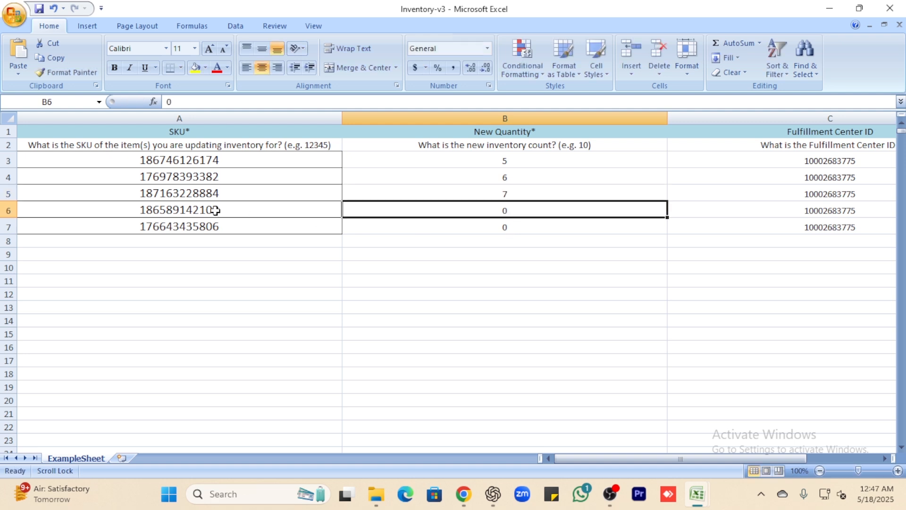
click(193, 210)
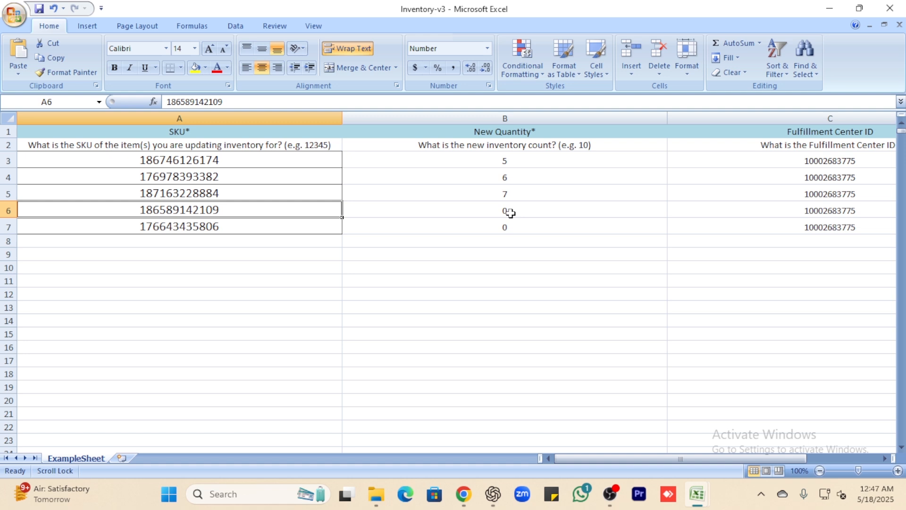
click(510, 212)
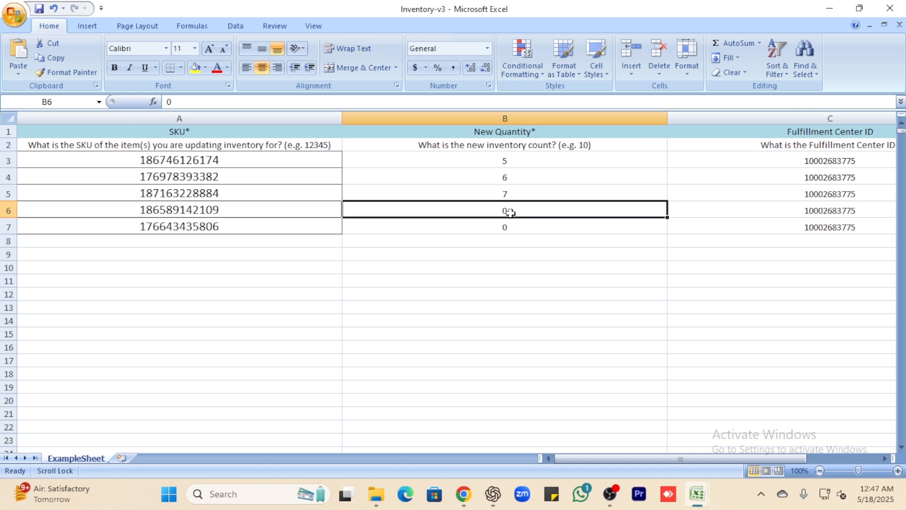
text(8)
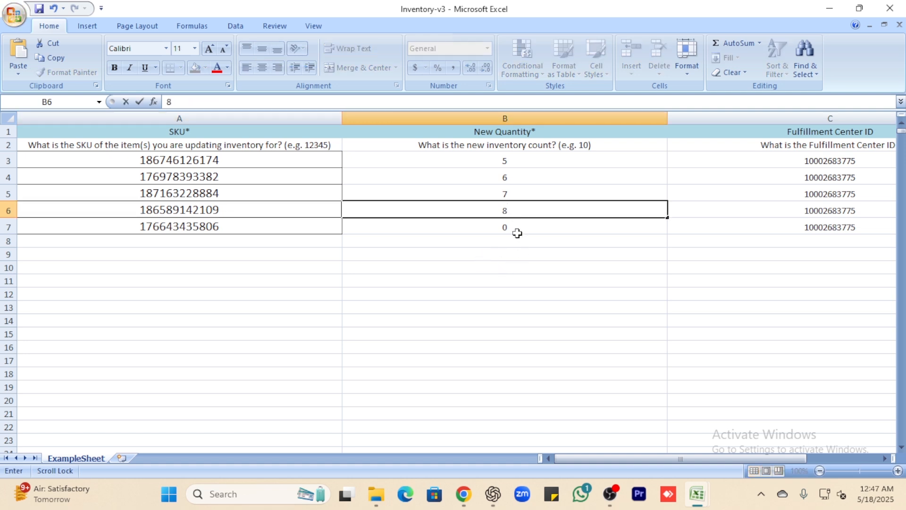
- Set the New Quantity of the last SKU to 9 in B7 and review the quantities in B3:B7
click(213, 226)
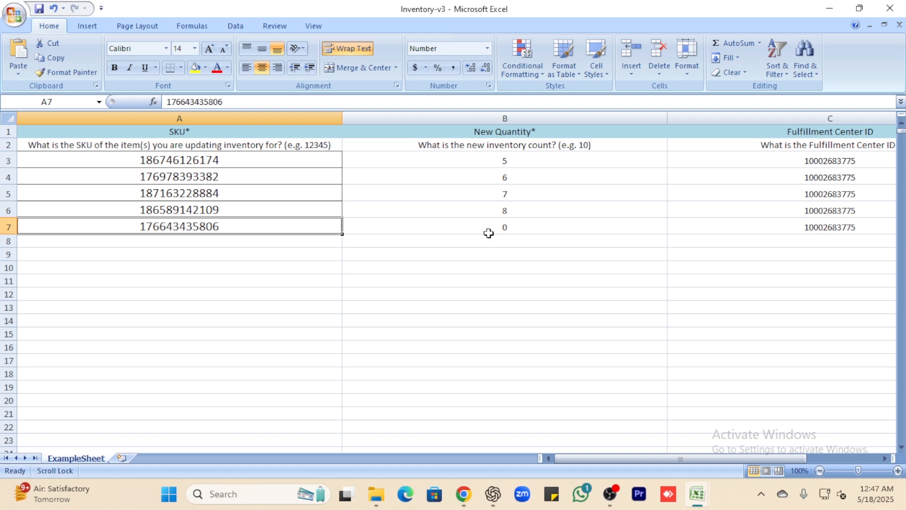
click(508, 228)
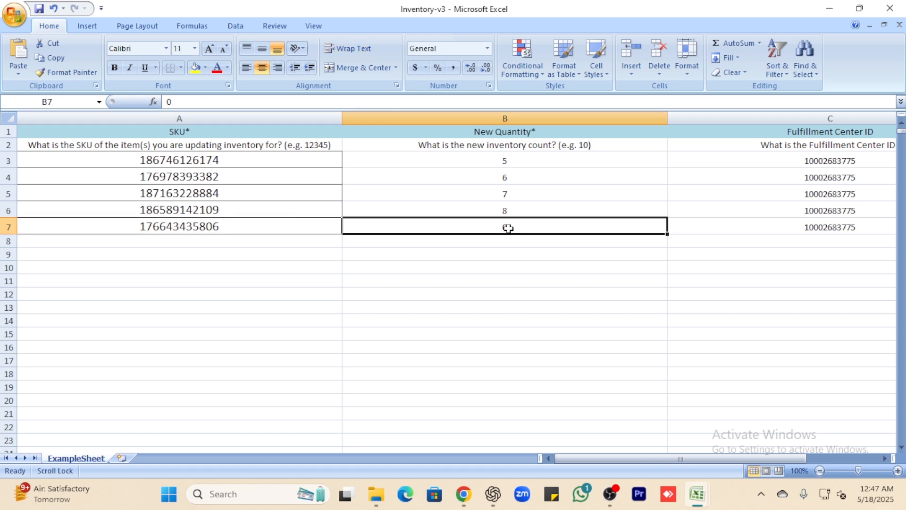
text(9)
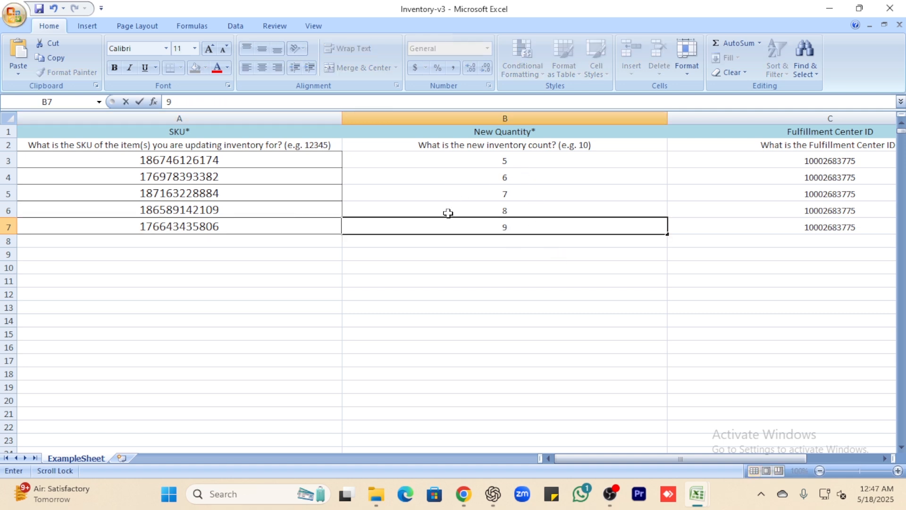
drag(505, 158, 505, 226)
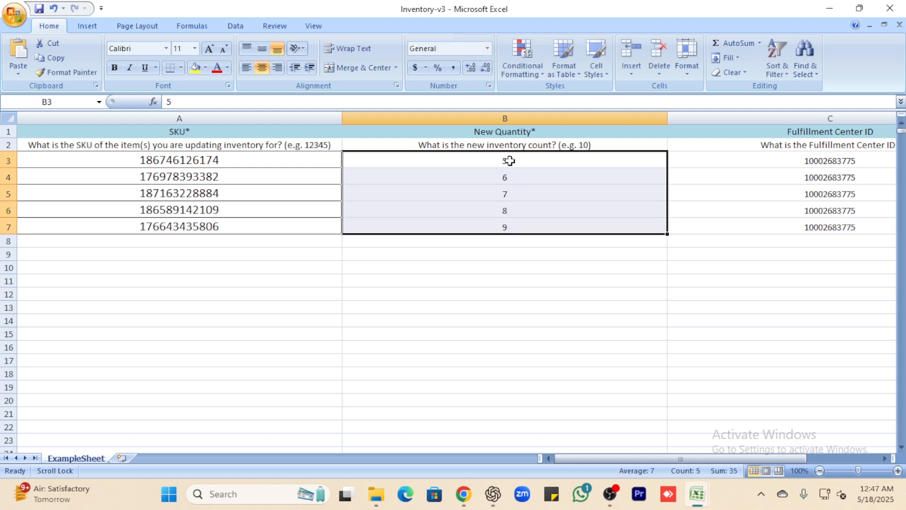
click(509, 161)
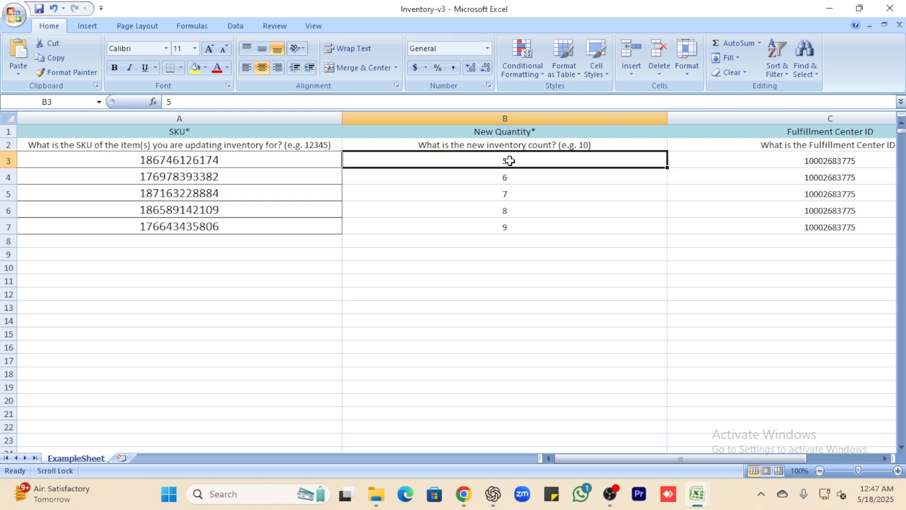
- Review the SKU, New Quantity and Fulfillment Center ID entries in rows 3 to 7 of the inventory template
click(216, 162)
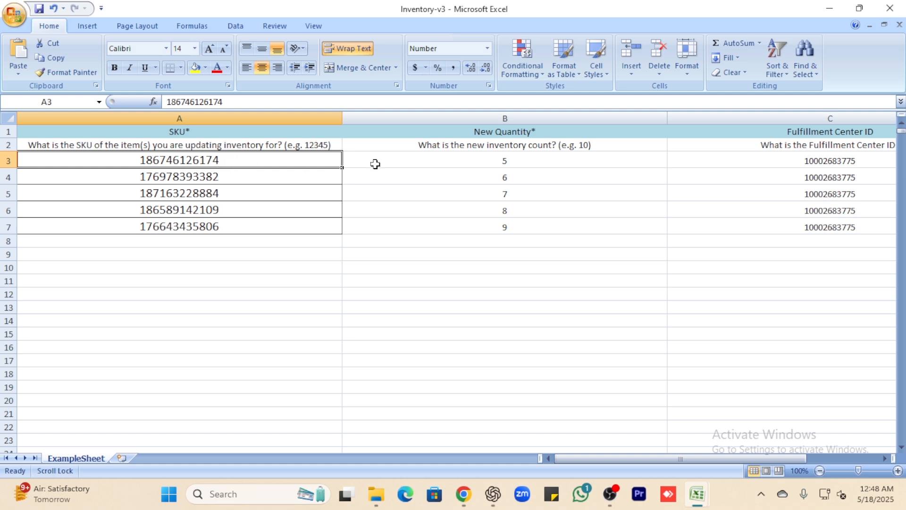
click(509, 163)
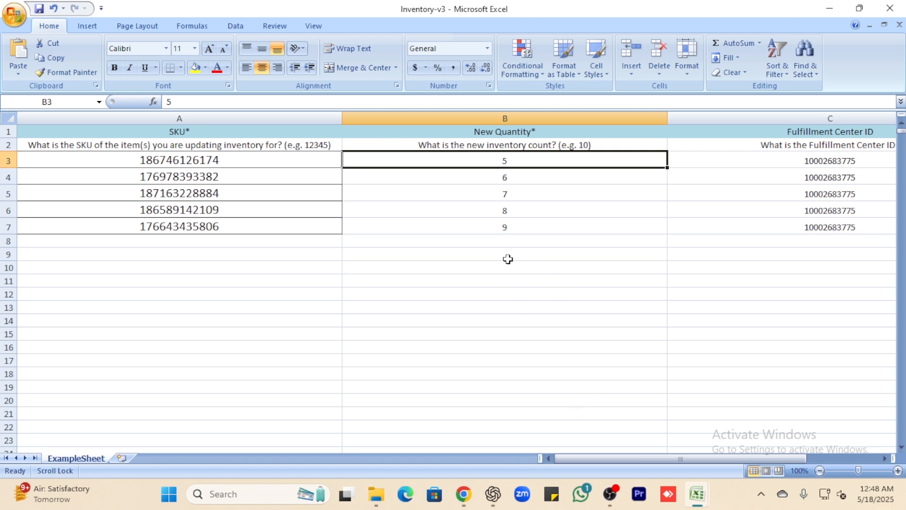
click(818, 161)
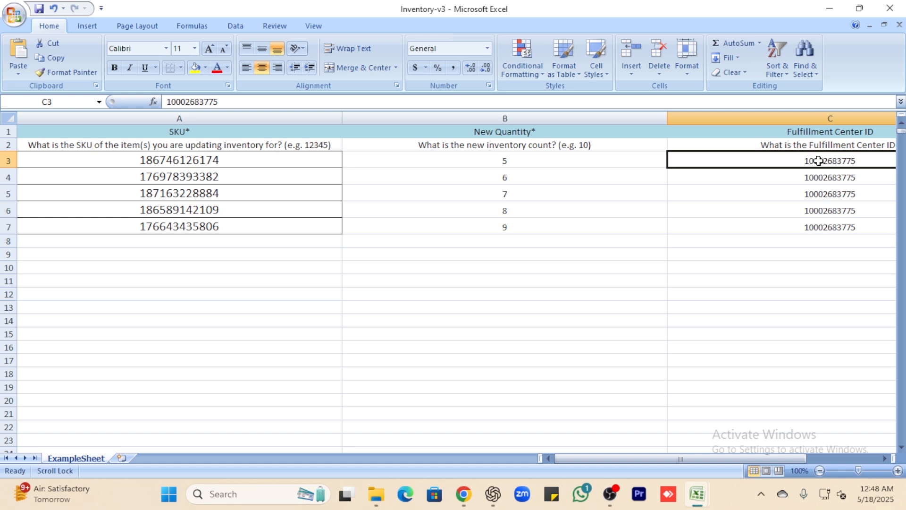
click(829, 177)
click(832, 160)
click(837, 178)
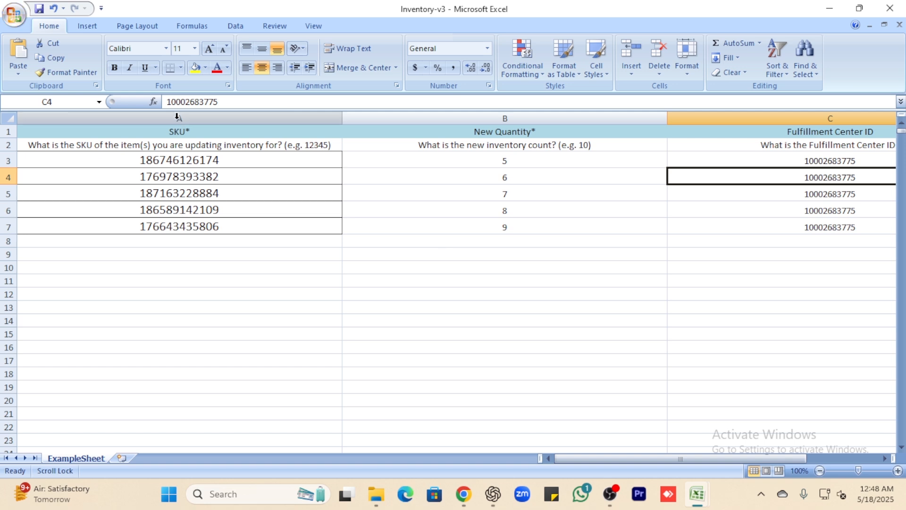
click(178, 117)
click(171, 158)
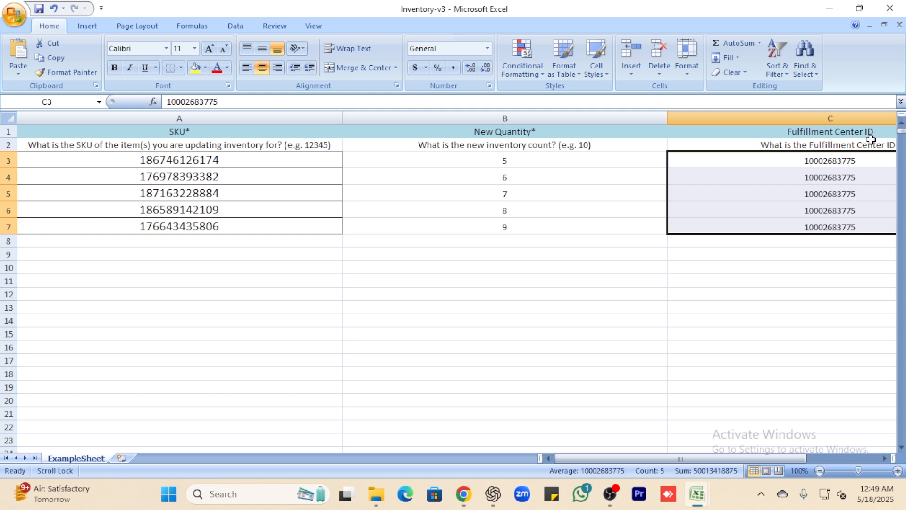
click(818, 227)
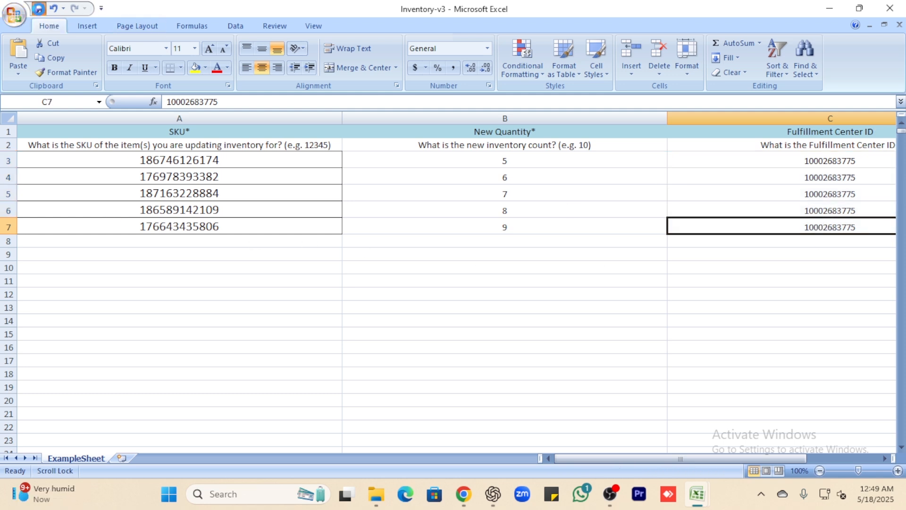
- Switch to the Seller Center catalog in Chrome and start an update with file using the Inventory update template
click(829, 8)
click(824, 10)
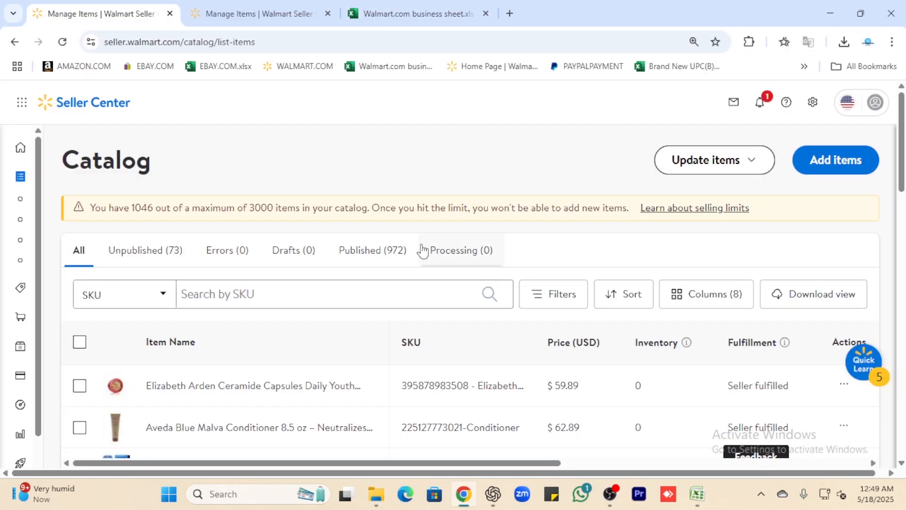
mouse_move(95, 191)
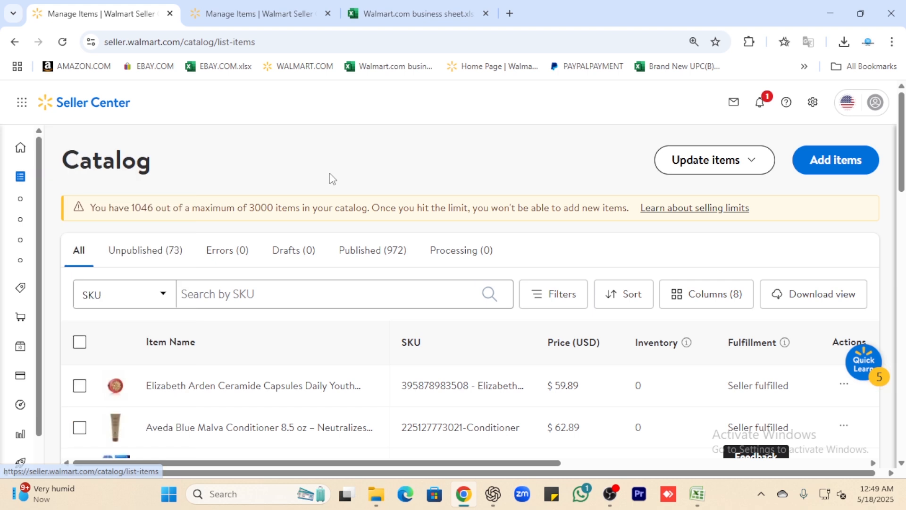
mouse_move(13, 187)
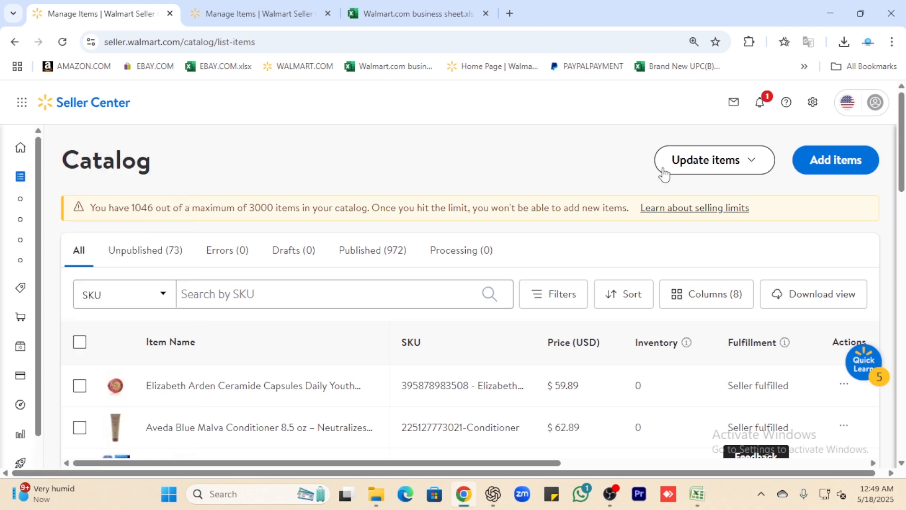
click(751, 165)
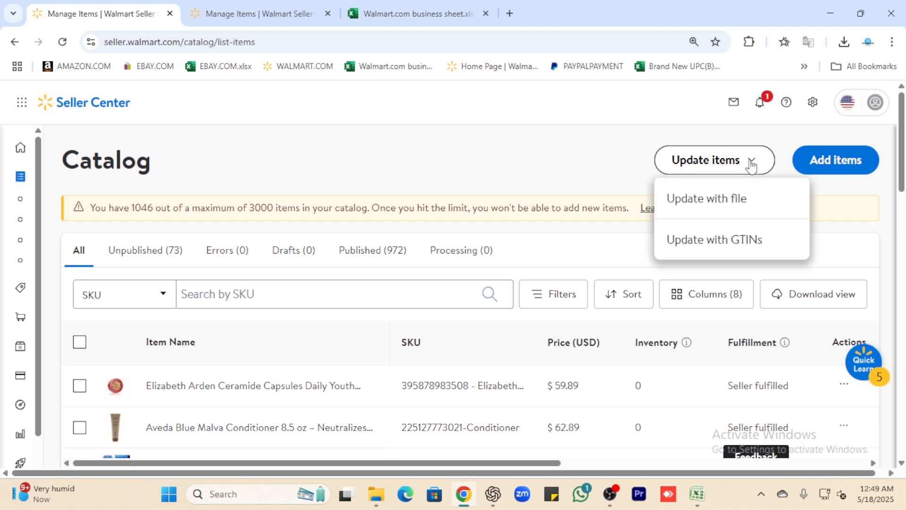
click(723, 203)
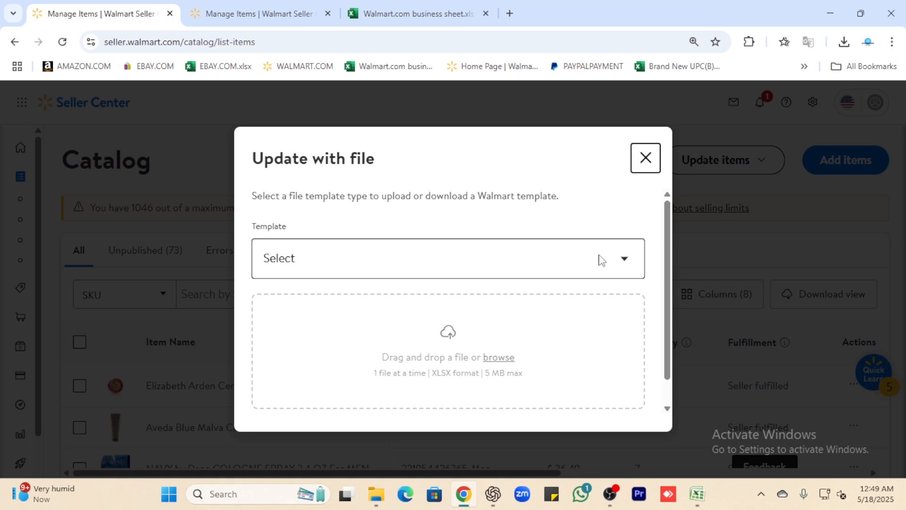
click(601, 260)
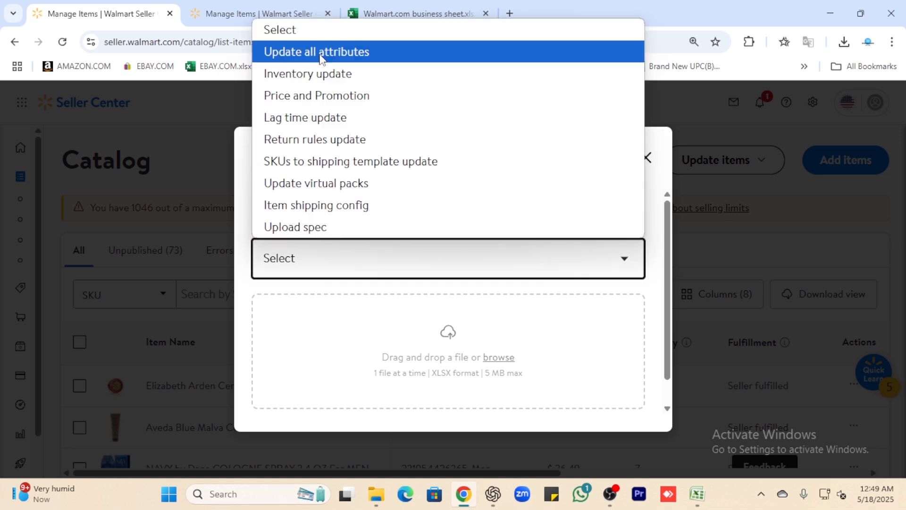
click(336, 78)
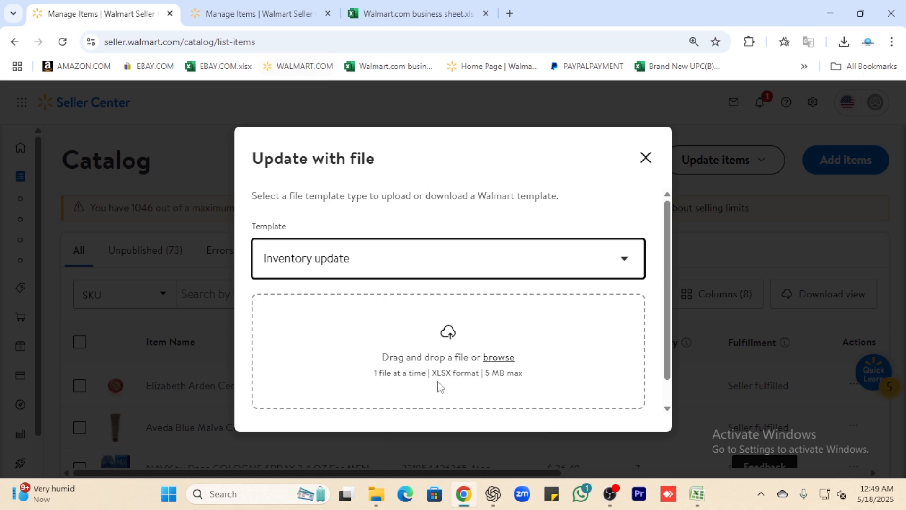
- Upload the Inventory-v3 workbook from the Downloads folder and submit it as the inventory update
scroll(469, 354, down, 1)
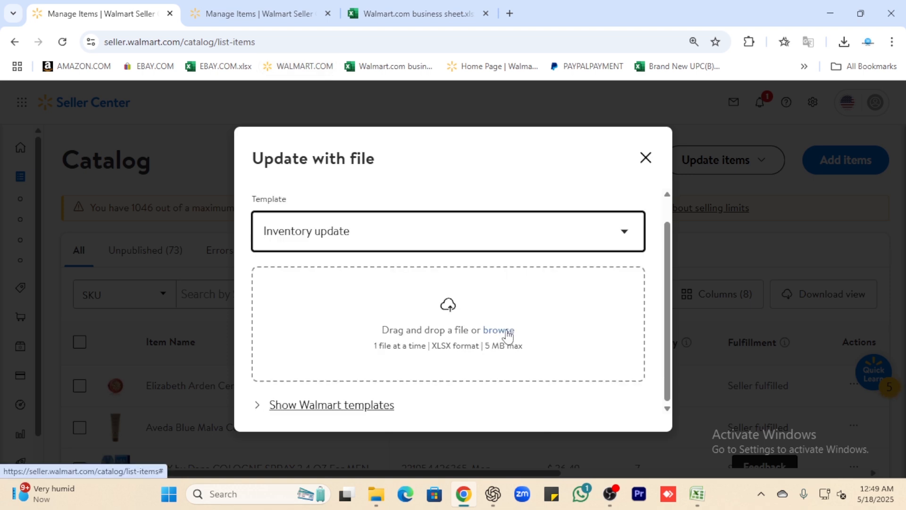
click(508, 335)
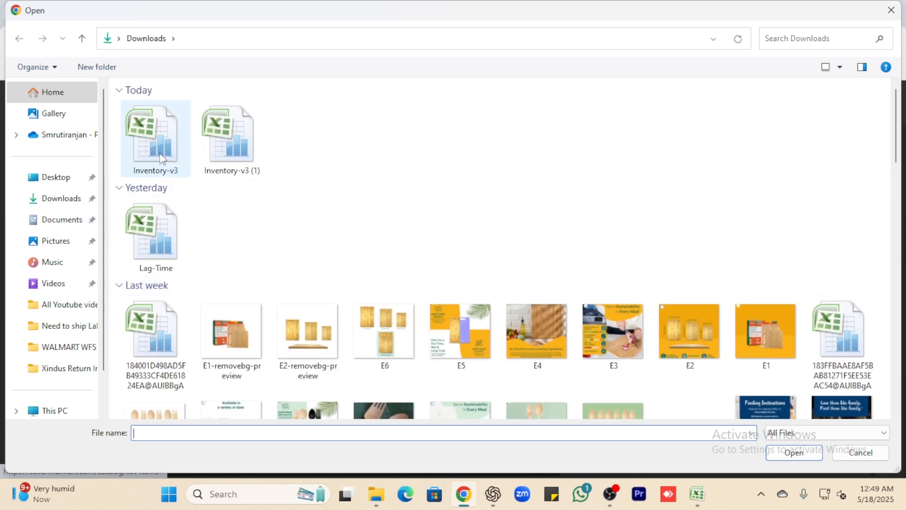
click(160, 158)
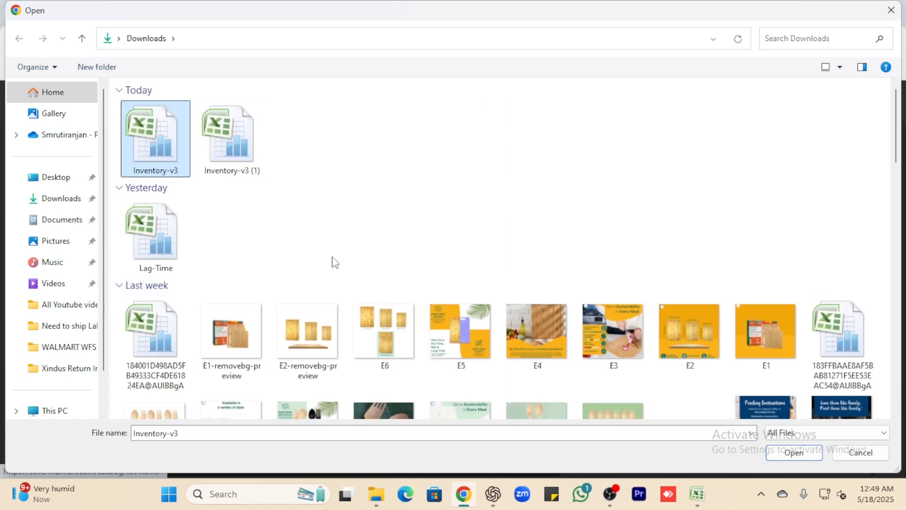
click(783, 454)
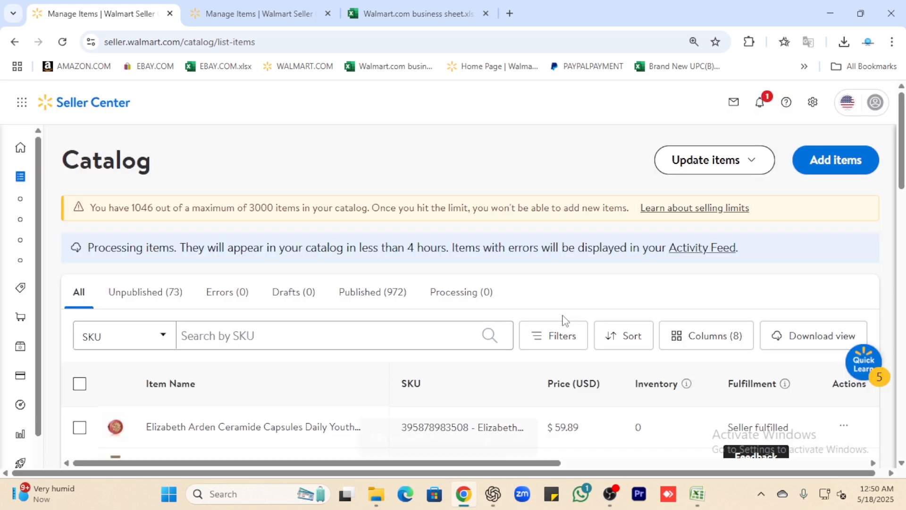
- Open the catalog's Activity Feed and reload it to check the entry for the submitted inventory file
scroll(563, 320, down, 3)
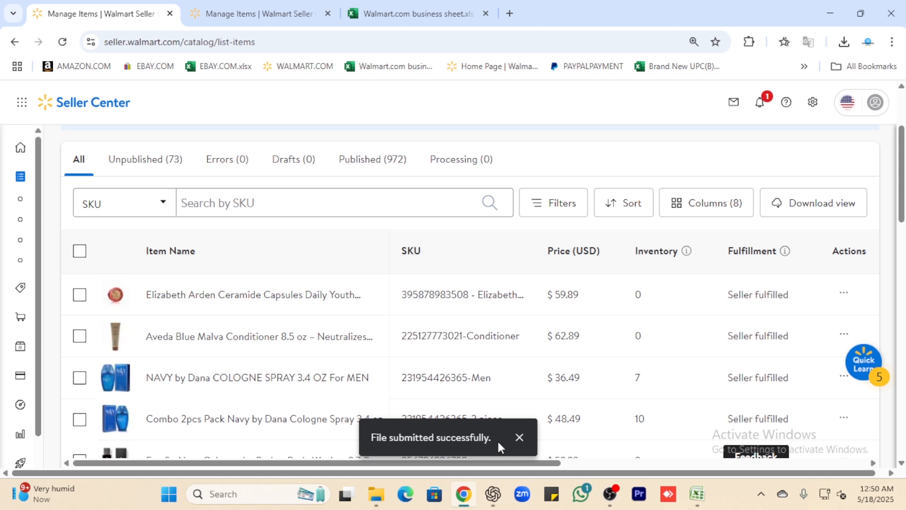
scroll(497, 440, up, 3)
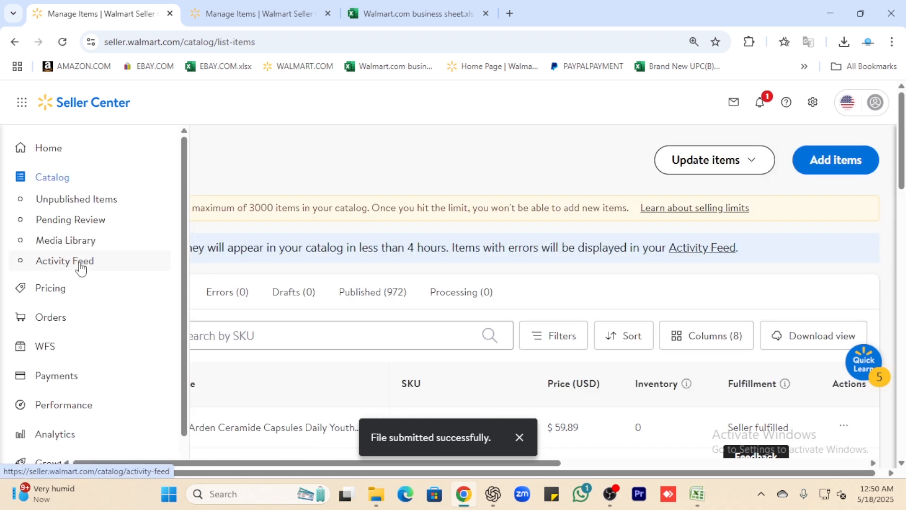
click(83, 266)
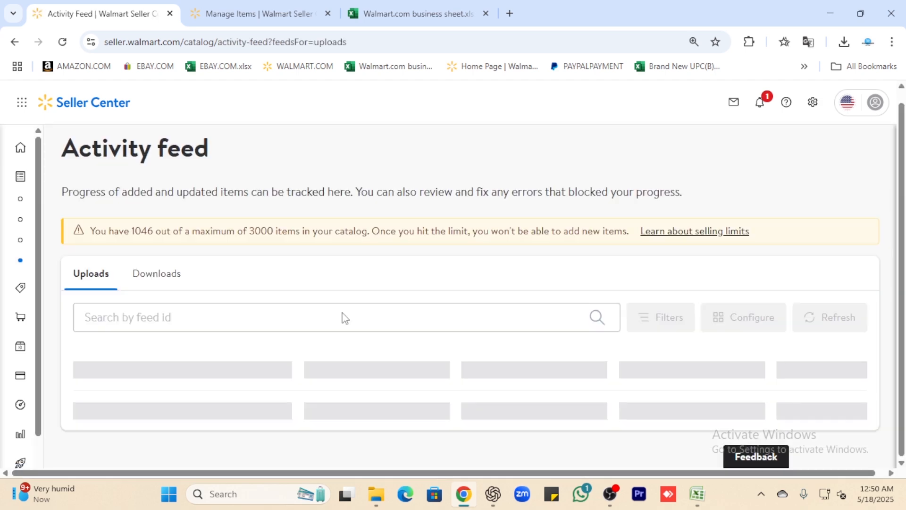
scroll(345, 318, down, 2)
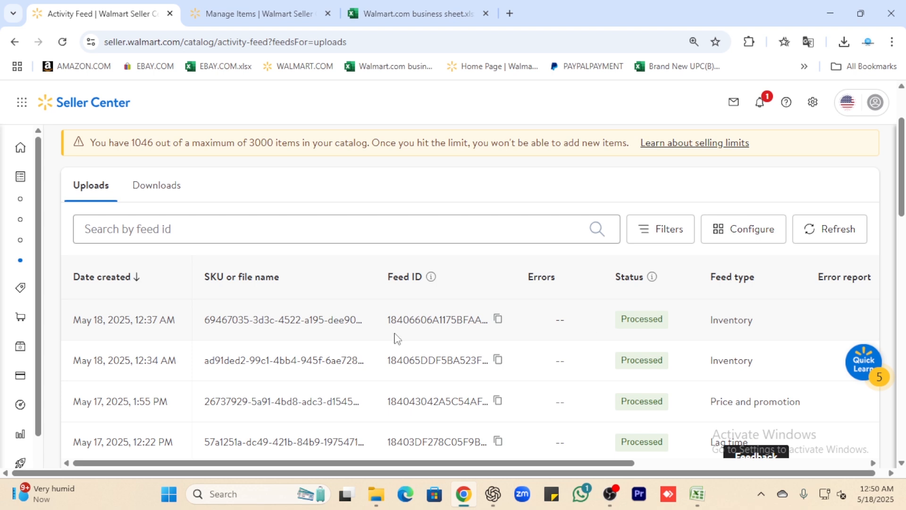
click(65, 44)
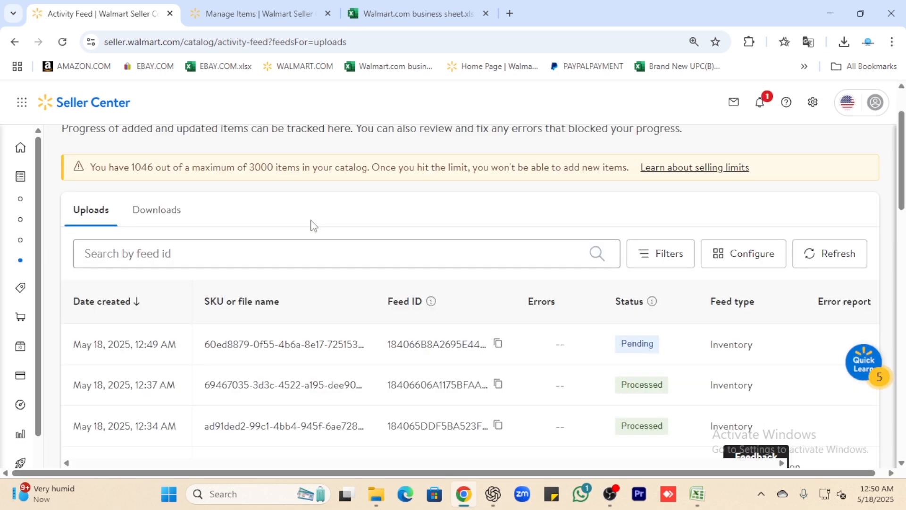
scroll(357, 282, down, 1)
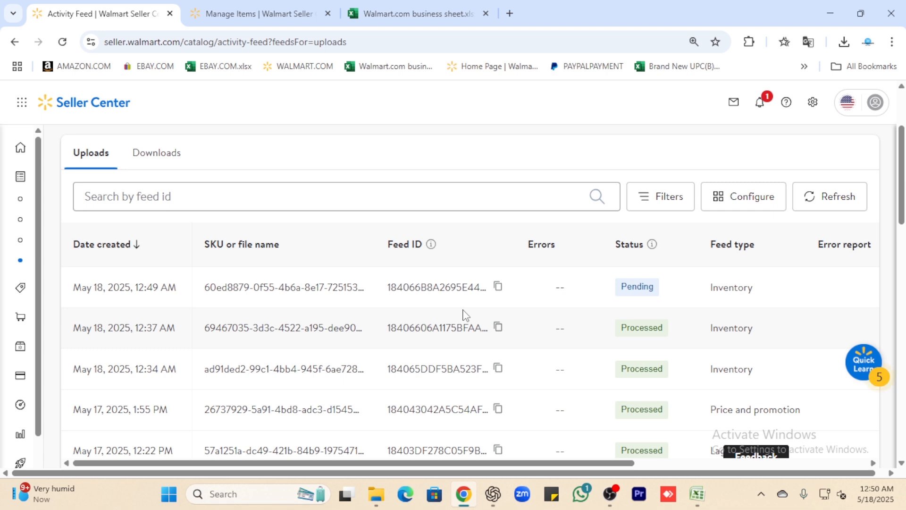
- Reload the Activity Feed again to recheck the processing status of the newest inventory upload
click(62, 42)
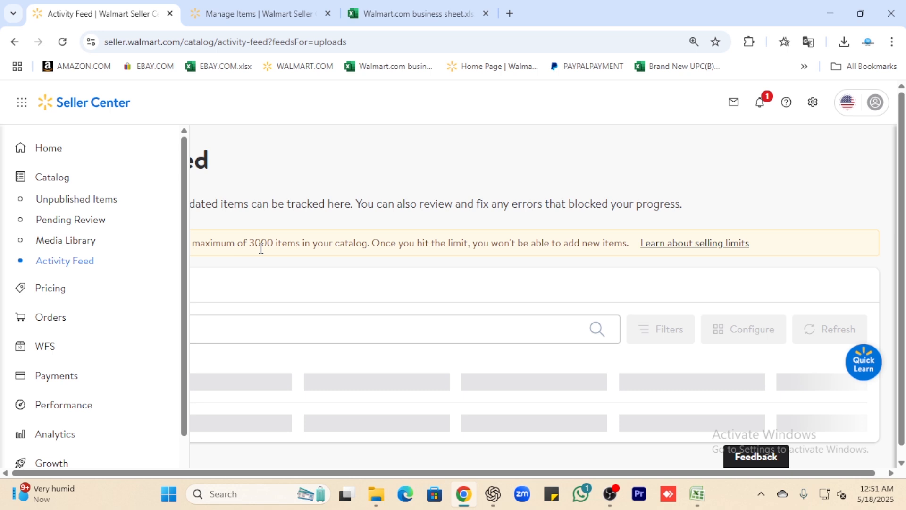
key(F5)
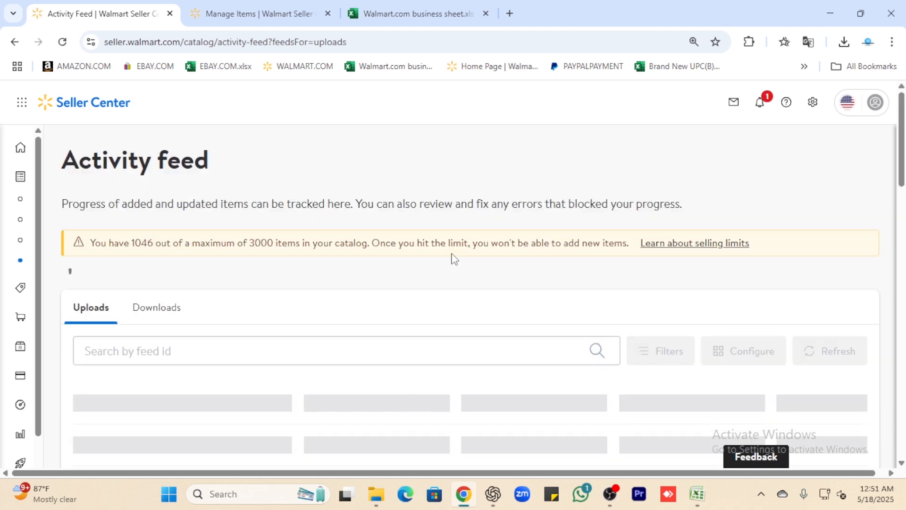
scroll(556, 283, down, 3)
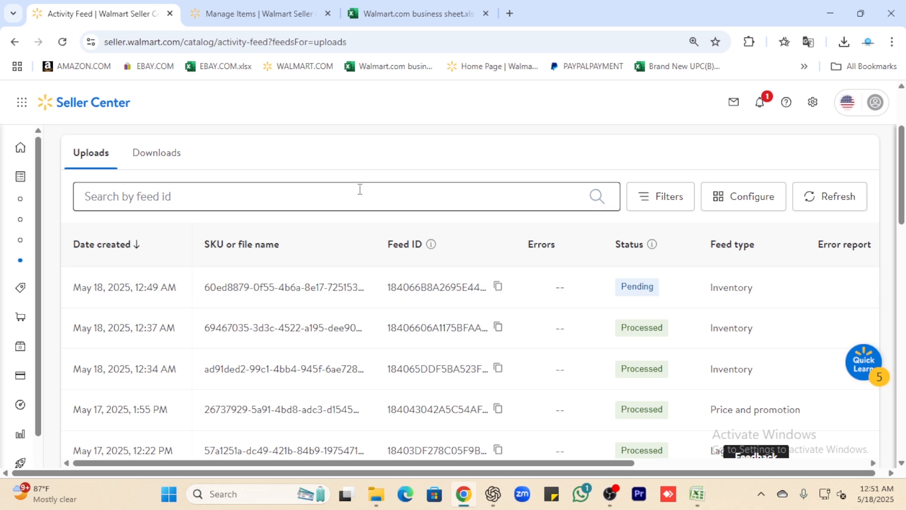
- Open the Growth section of Seller Center and view its Assortment Growth page
mouse_move(110, 346)
scroll(115, 330, down, 1)
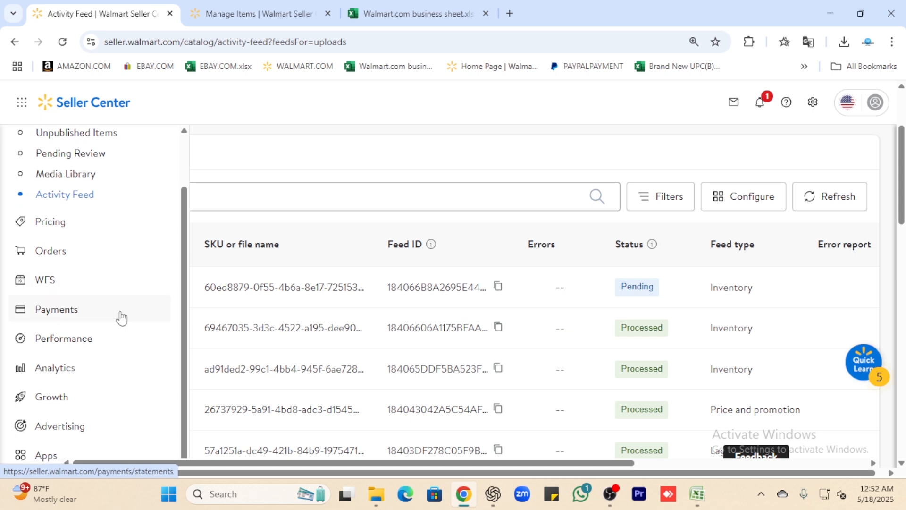
click(59, 404)
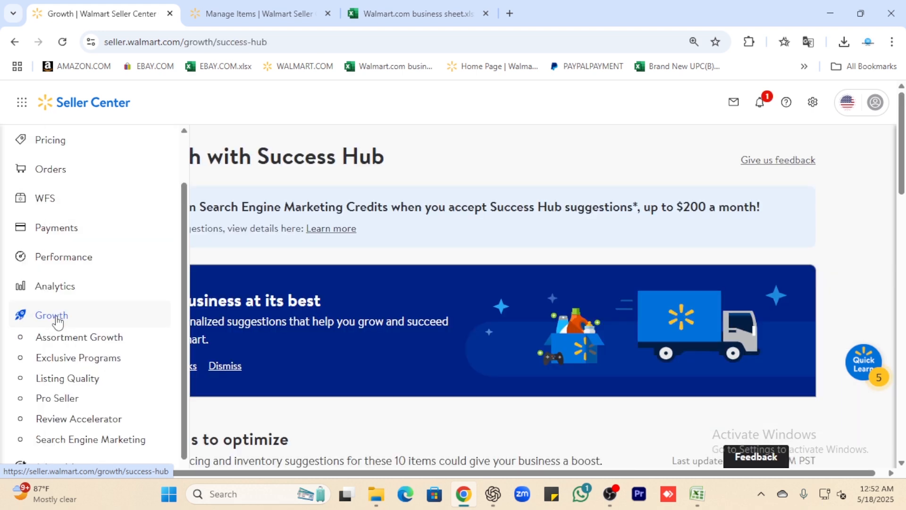
click(22, 325)
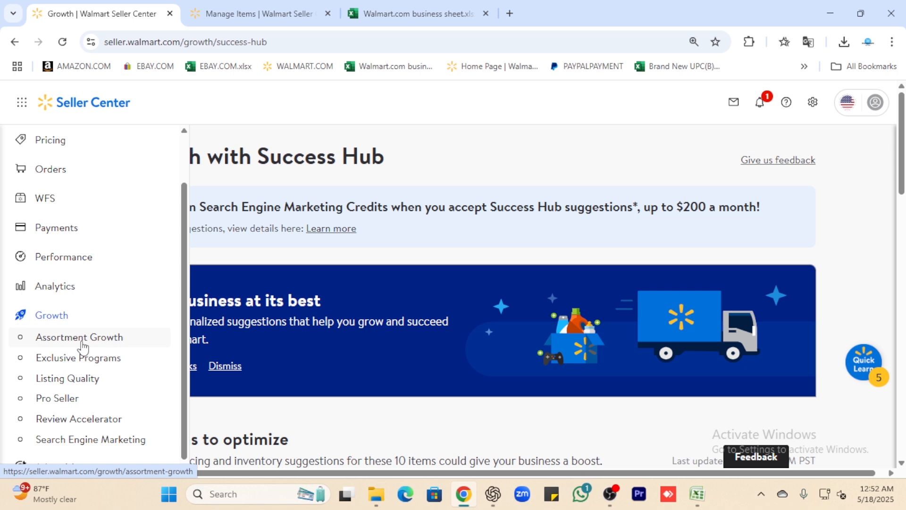
click(80, 336)
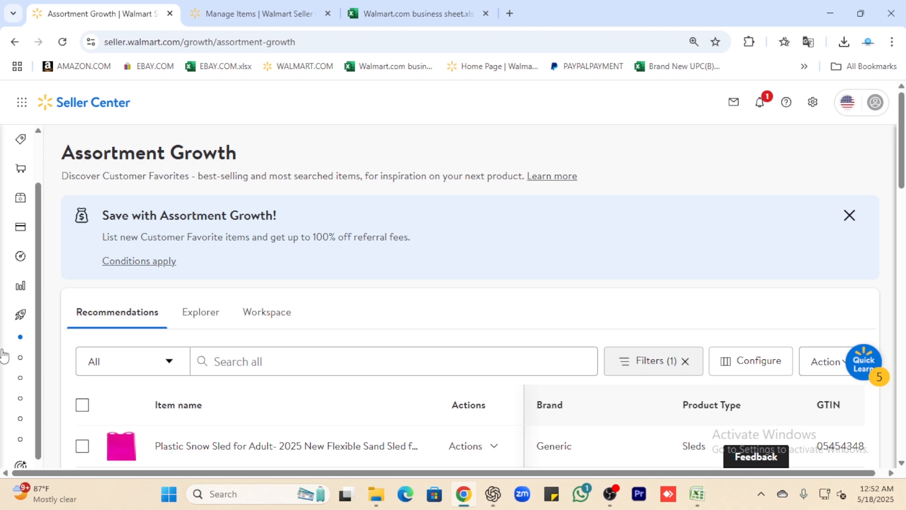
mouse_move(79, 353)
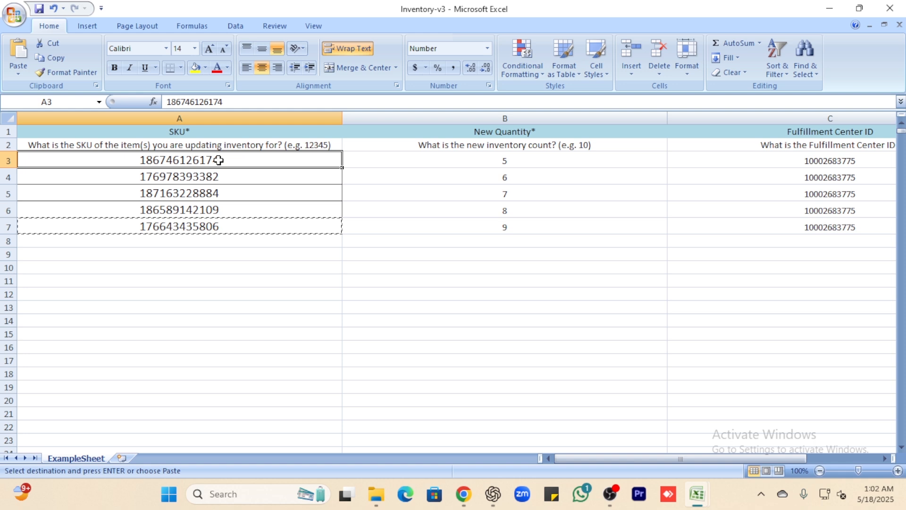
- Review the SKUs in A3:A7 of the workbook and return to the Seller Center catalog in Chrome to check the listed item's inventory
drag(219, 160, 230, 222)
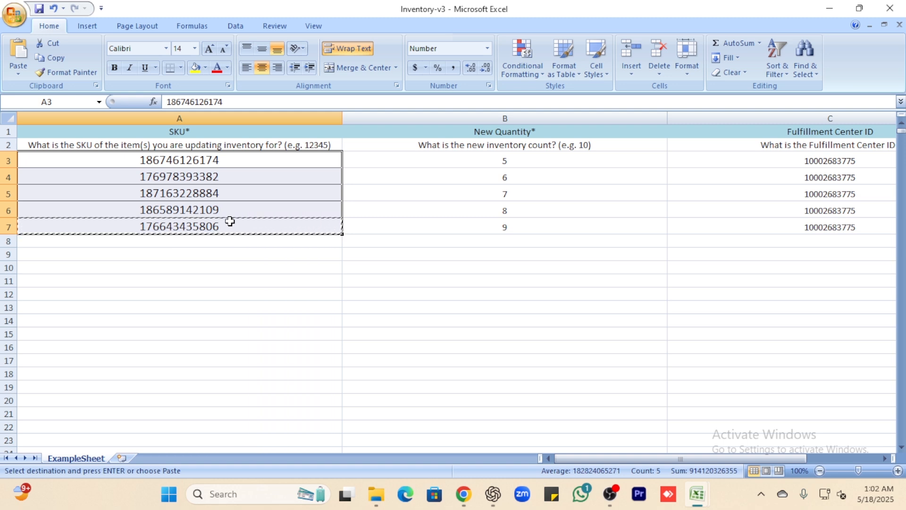
drag(217, 161, 227, 224)
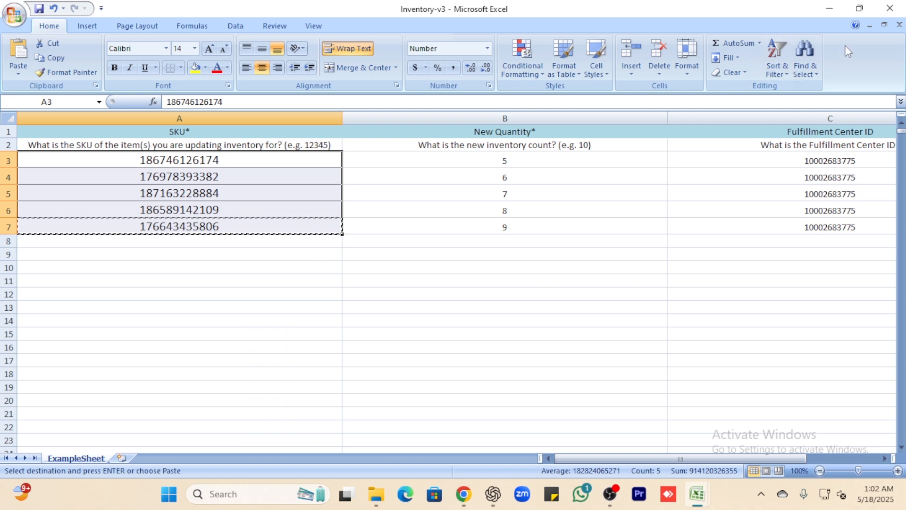
click(829, 9)
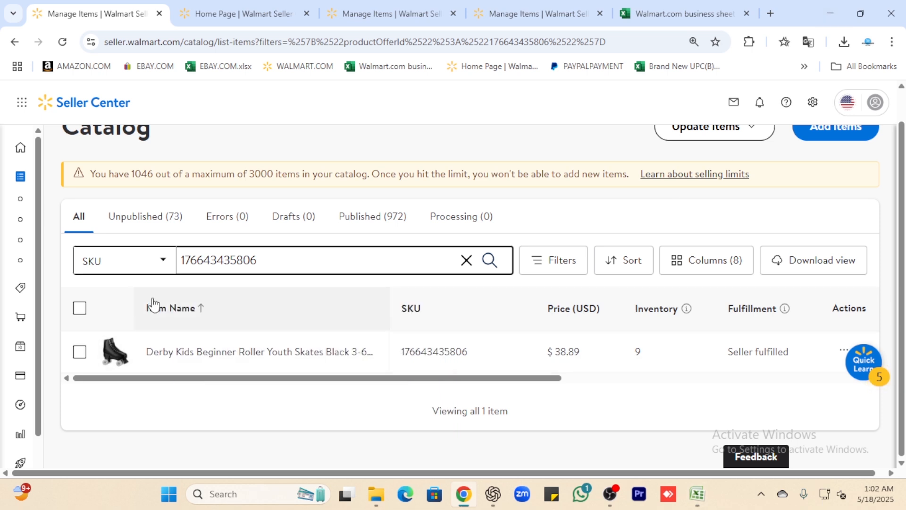
scroll(330, 361, up, 1)
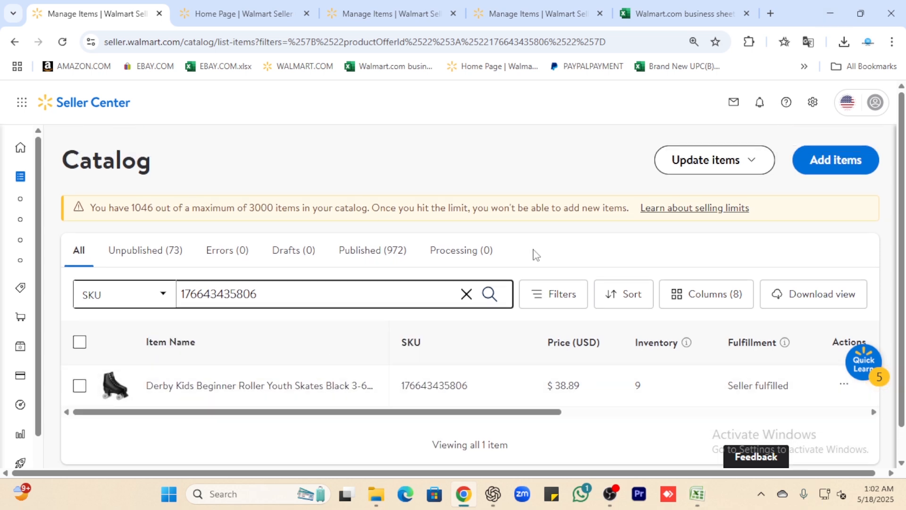
- Switch to the Inventory-v3 workbook in Excel and set the New Quantity to 0 for all five SKUs in B3:B7
scroll(637, 382, down, 1)
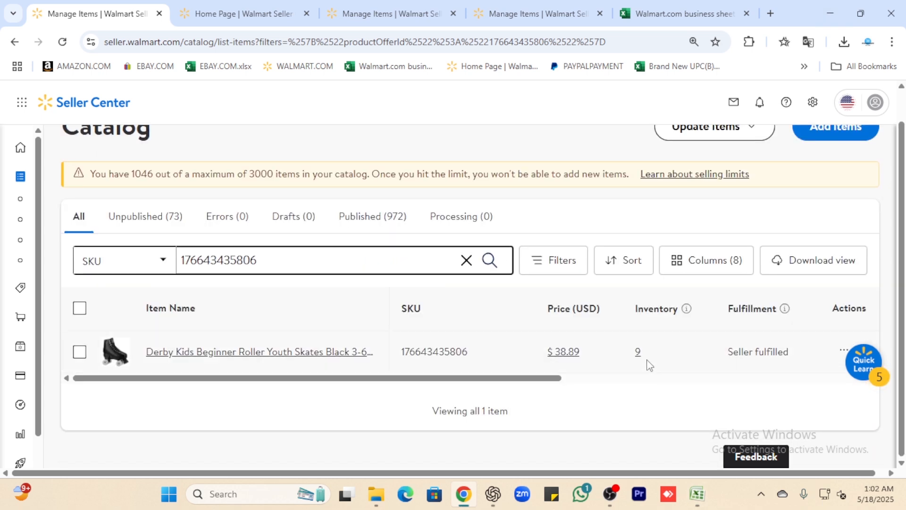
mouse_move(697, 494)
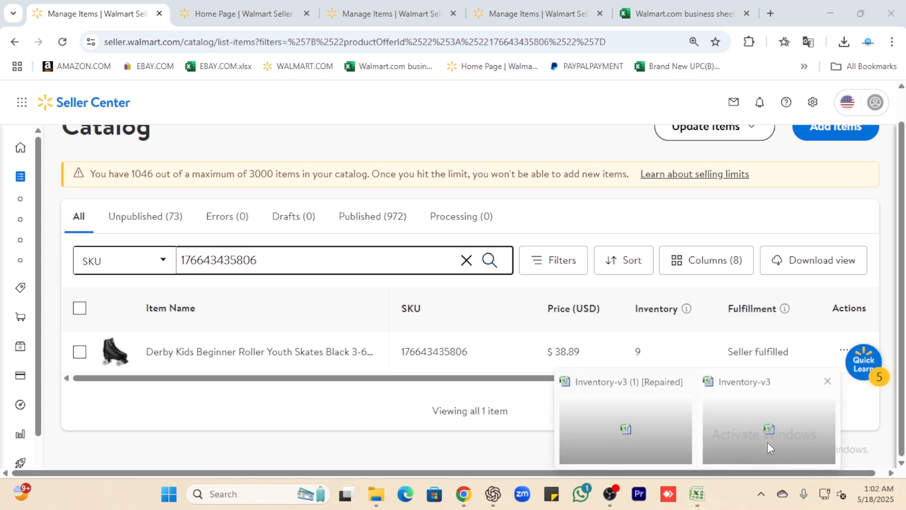
click(767, 443)
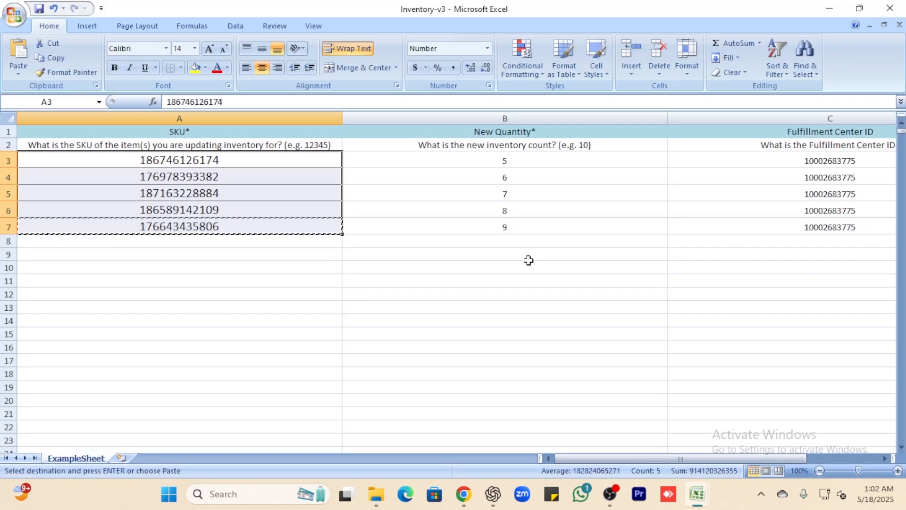
click(517, 159)
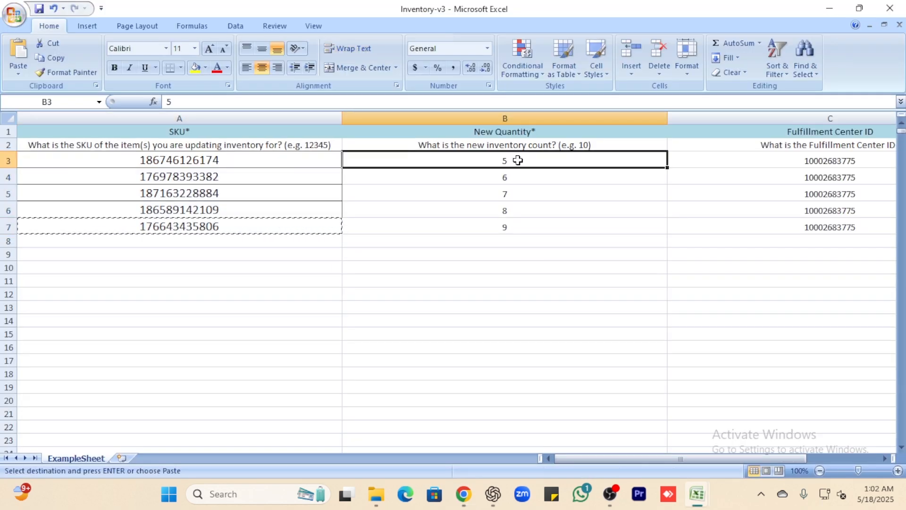
text(0)
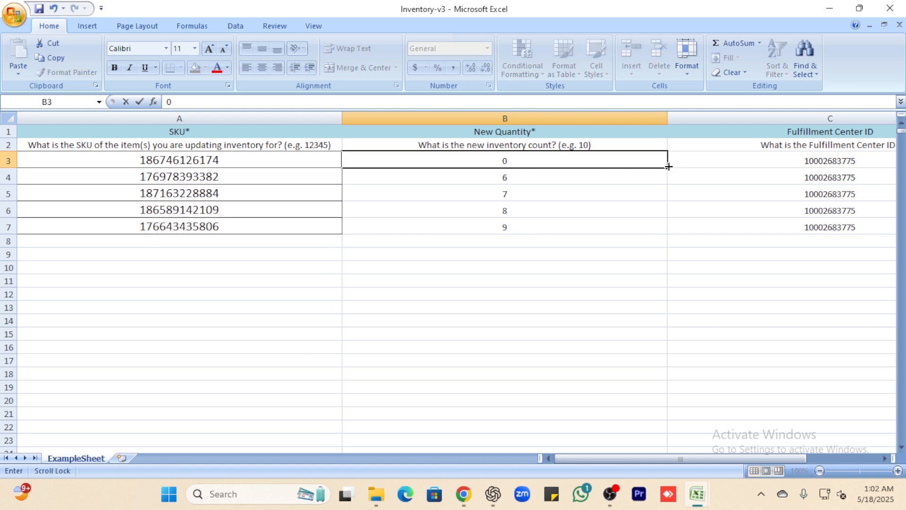
drag(668, 166, 662, 229)
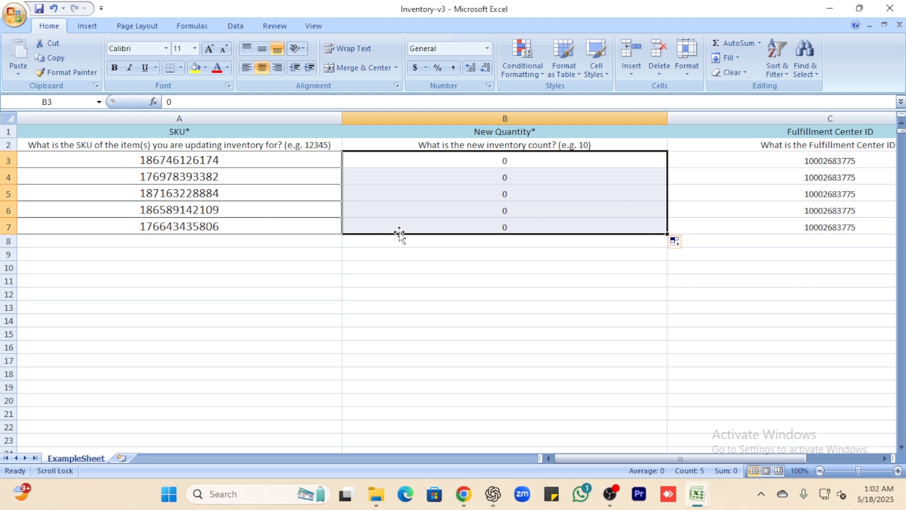
click(497, 228)
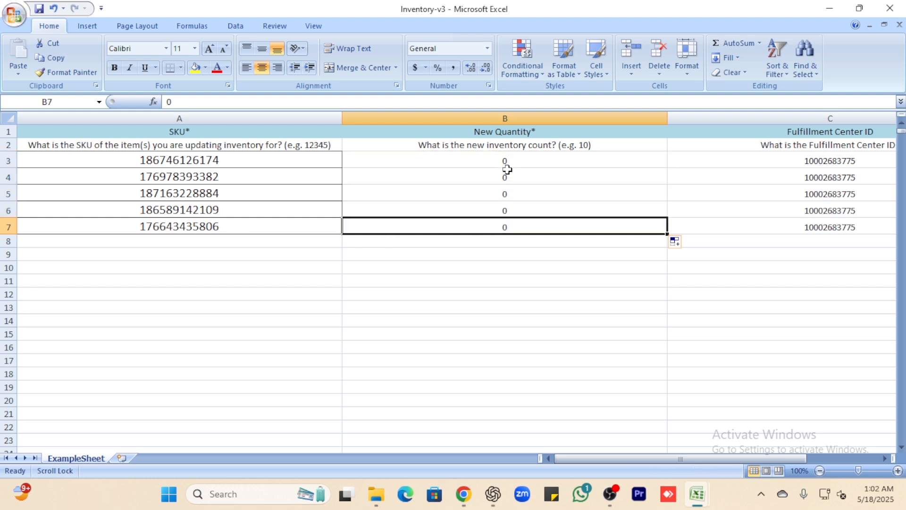
drag(506, 158, 509, 226)
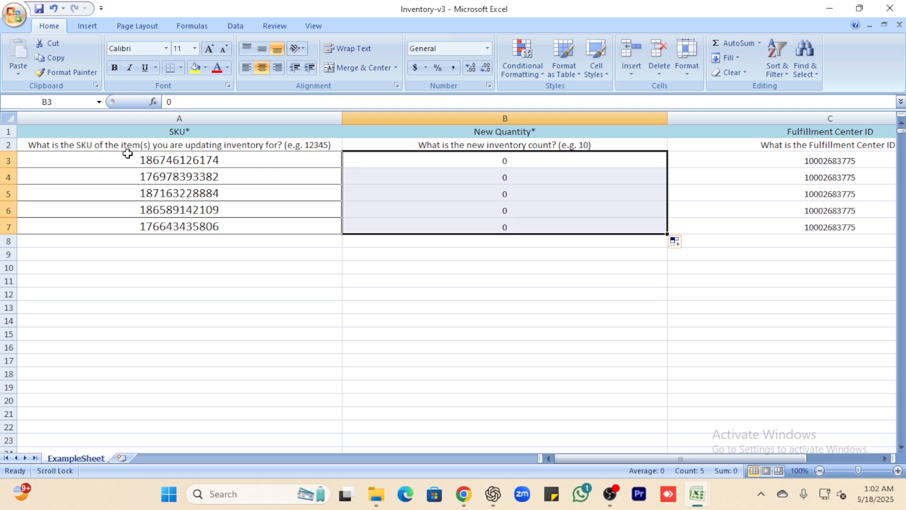
- Return to the Seller Center catalog in Chrome and start an update with file using the Inventory update template
click(832, 9)
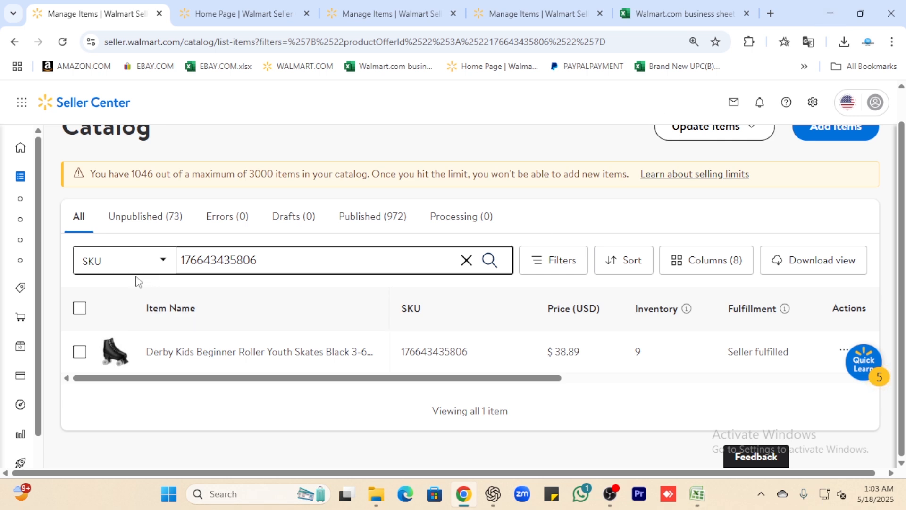
scroll(722, 213, up, 1)
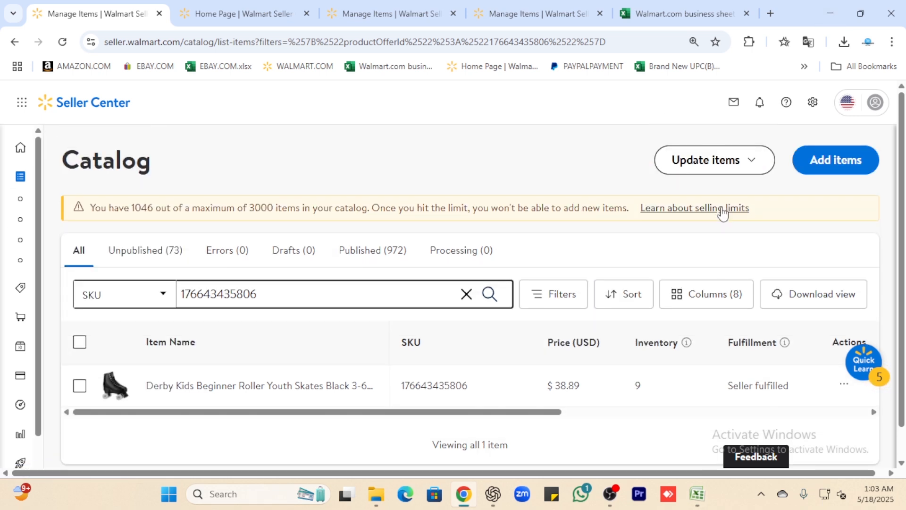
click(752, 163)
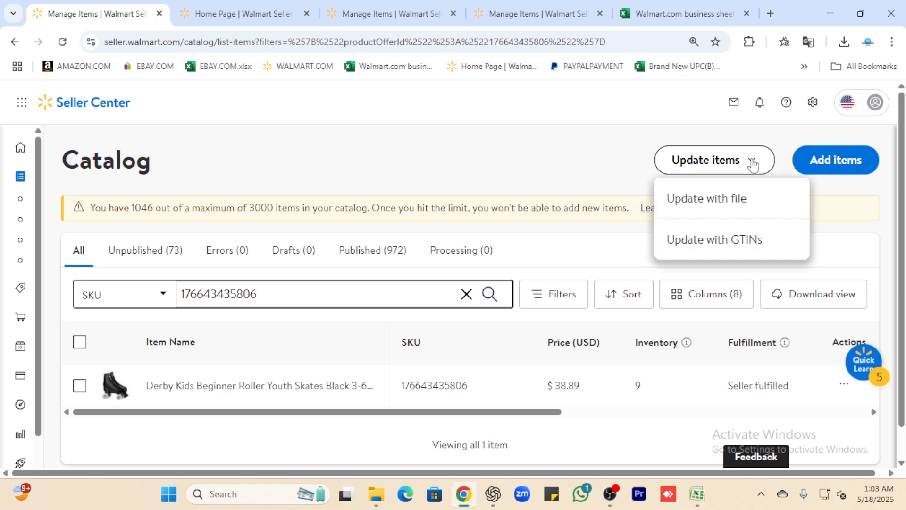
click(708, 207)
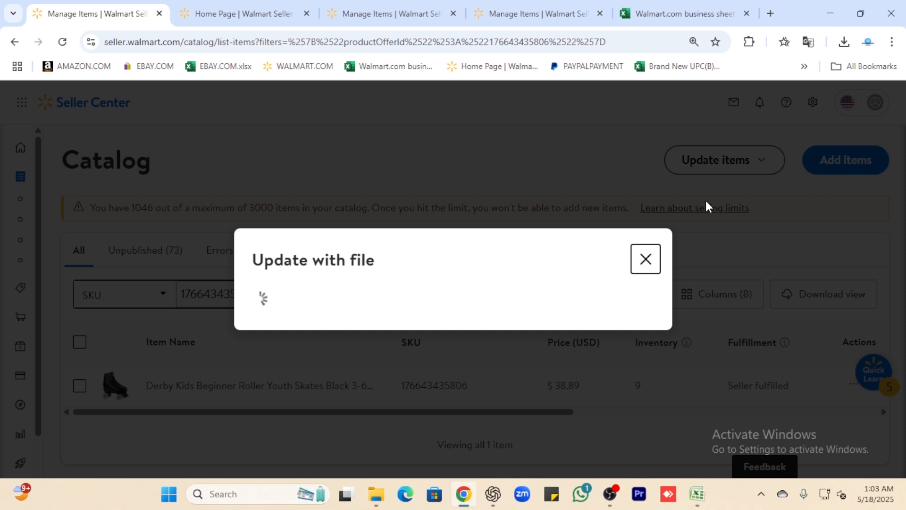
click(623, 264)
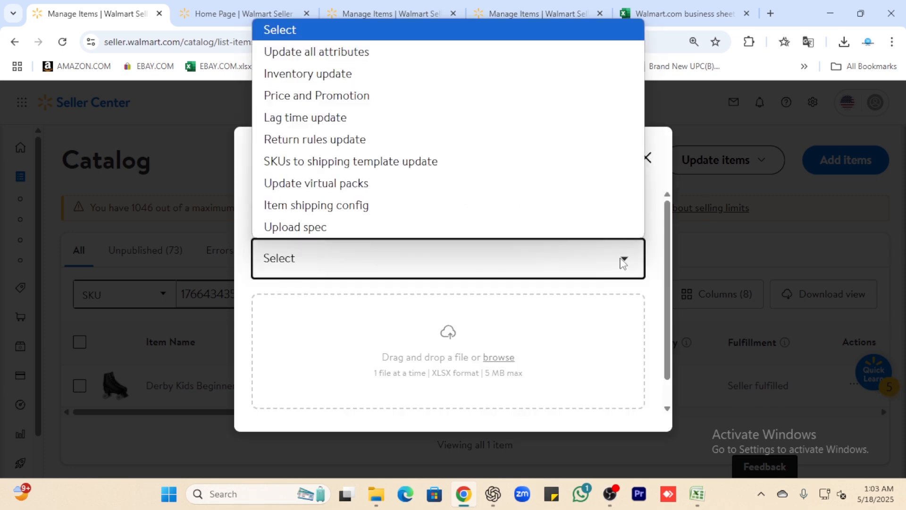
click(374, 76)
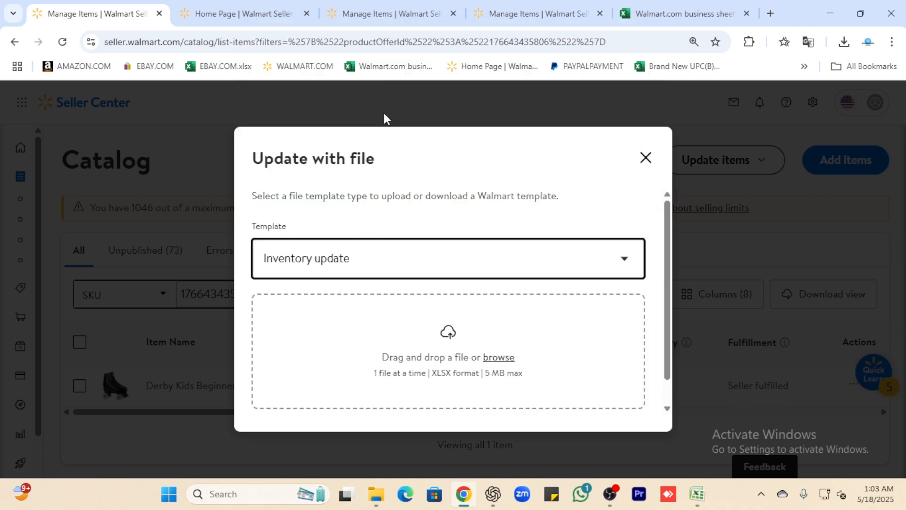
- Choose the Inventory-v3 file from Downloads and submit it as the inventory update
click(500, 358)
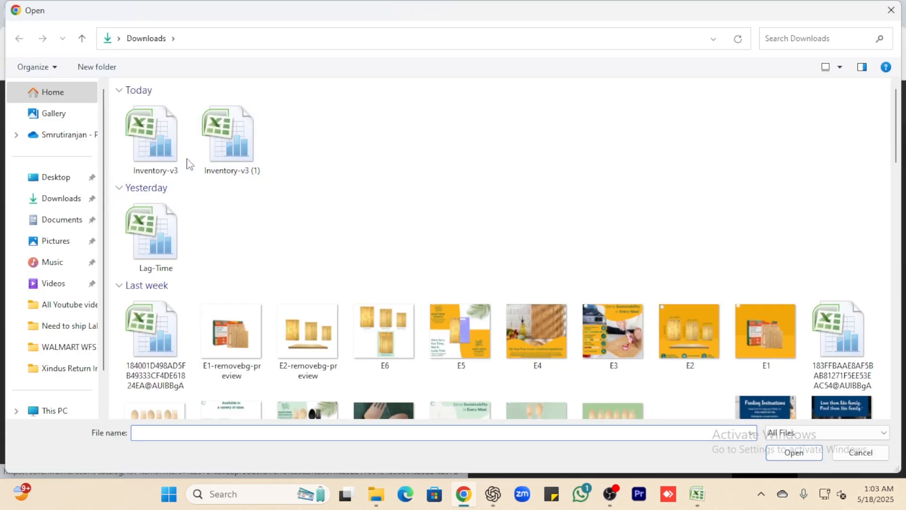
click(163, 148)
click(777, 453)
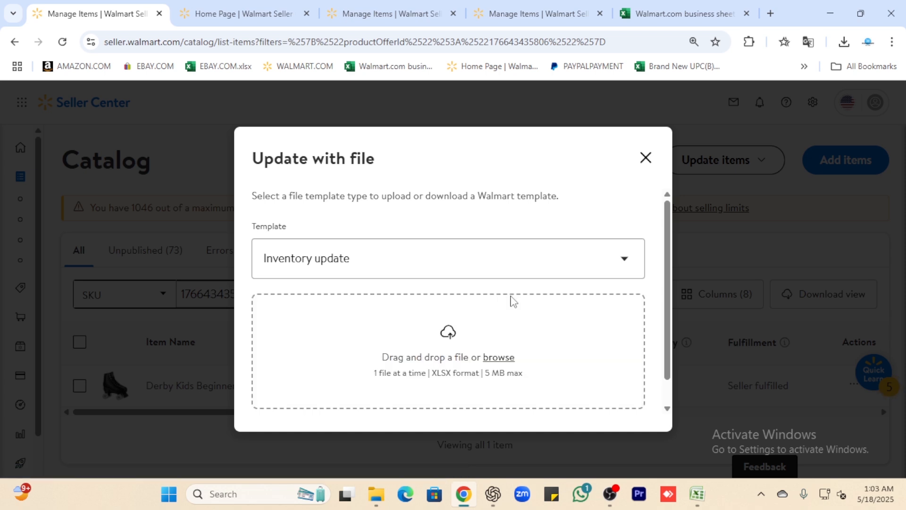
scroll(513, 306, down, 2)
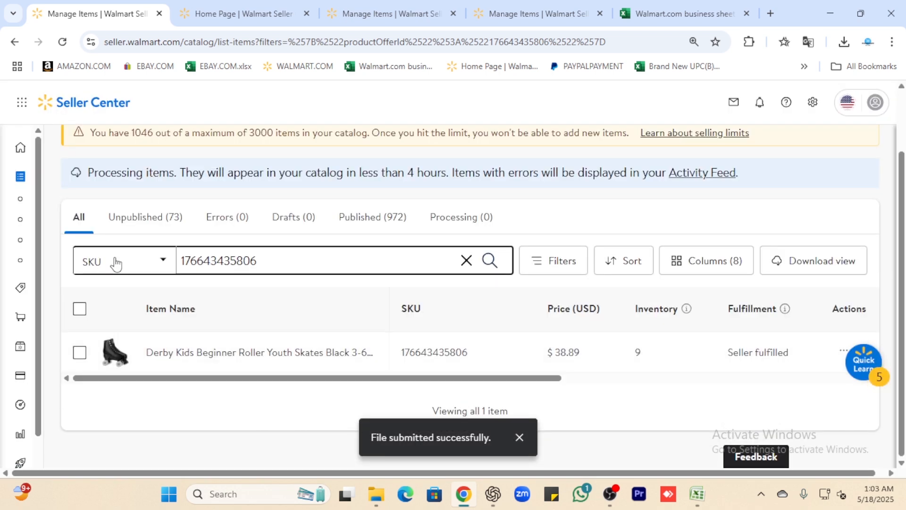
- Open the Activity Feed and reload the page to check the entry for the newly submitted zero-quantity file
mouse_move(61, 259)
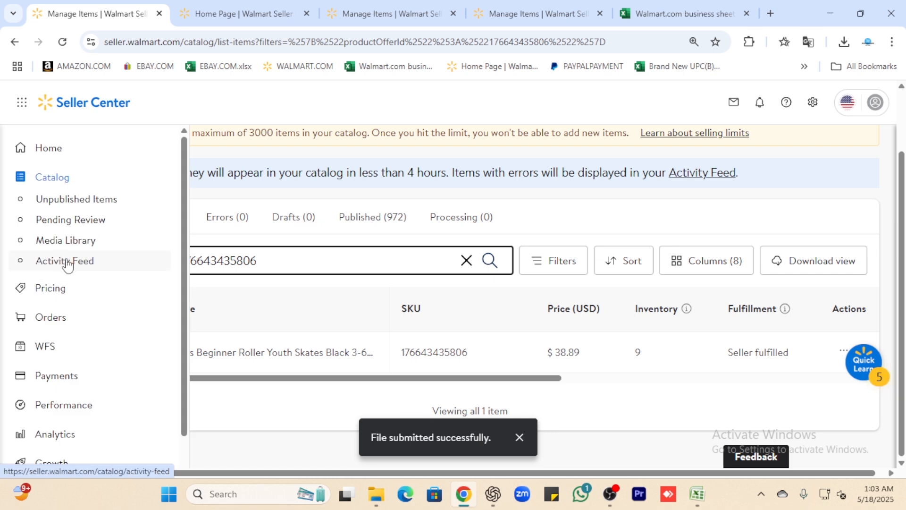
click(68, 263)
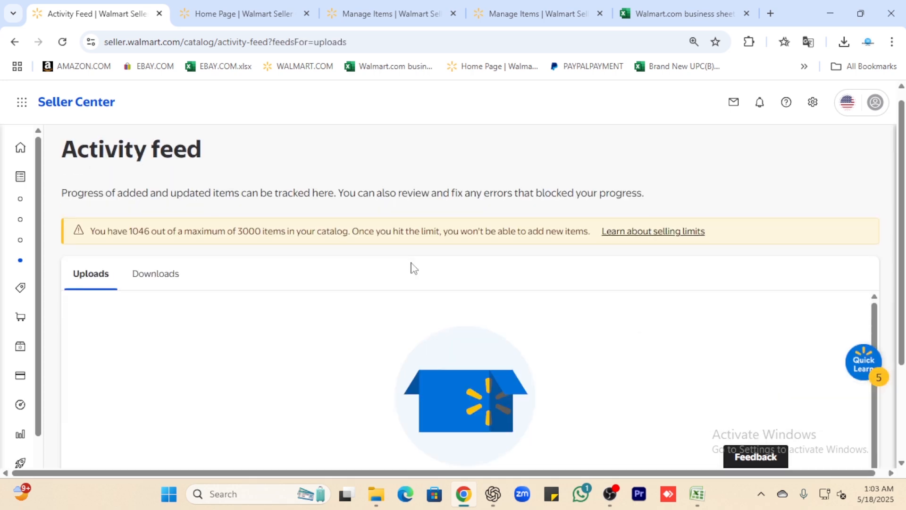
scroll(772, 347, down, 1)
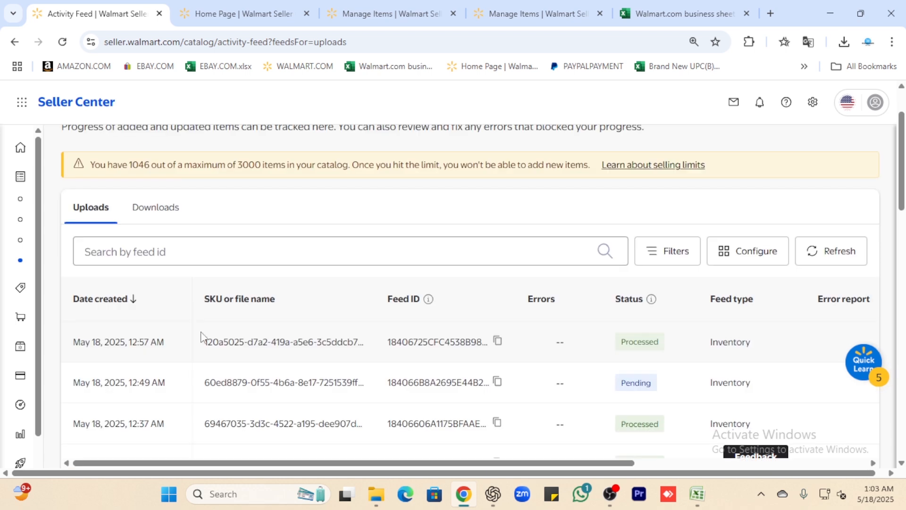
click(62, 42)
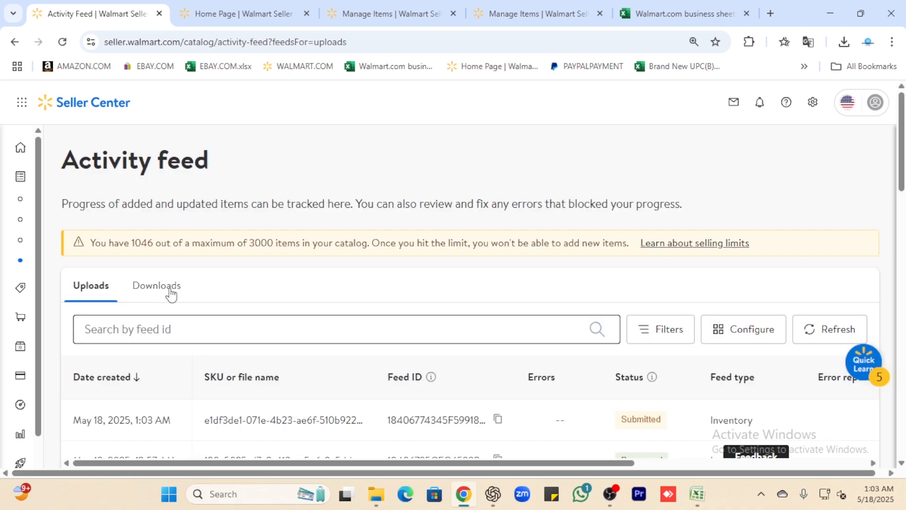
- Switch to the Inventory-v3 workbook in Excel and review the SKUs in A3:A7 and their new quantities in B3:B7
click(700, 496)
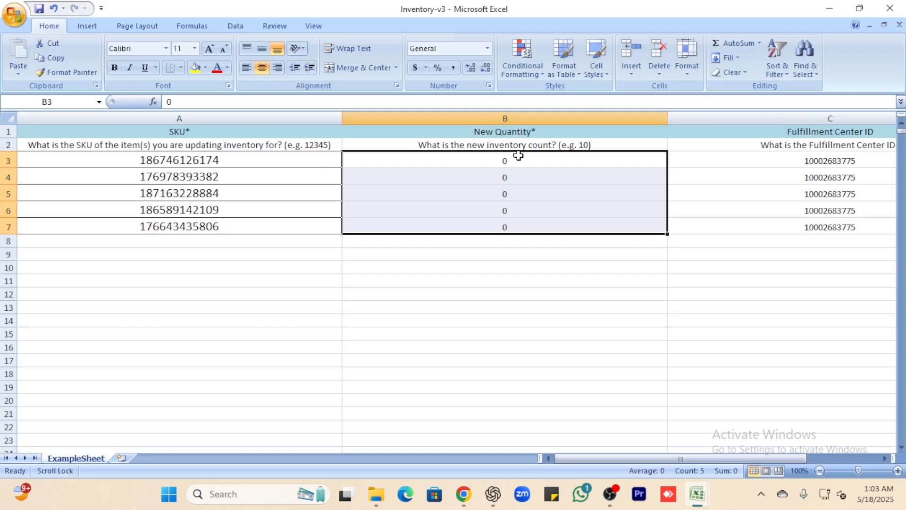
click(511, 178)
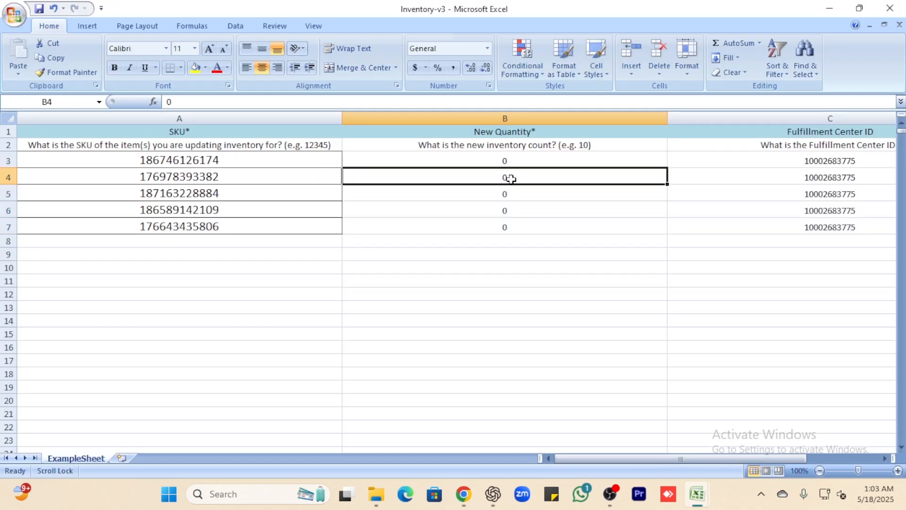
drag(521, 159, 387, 227)
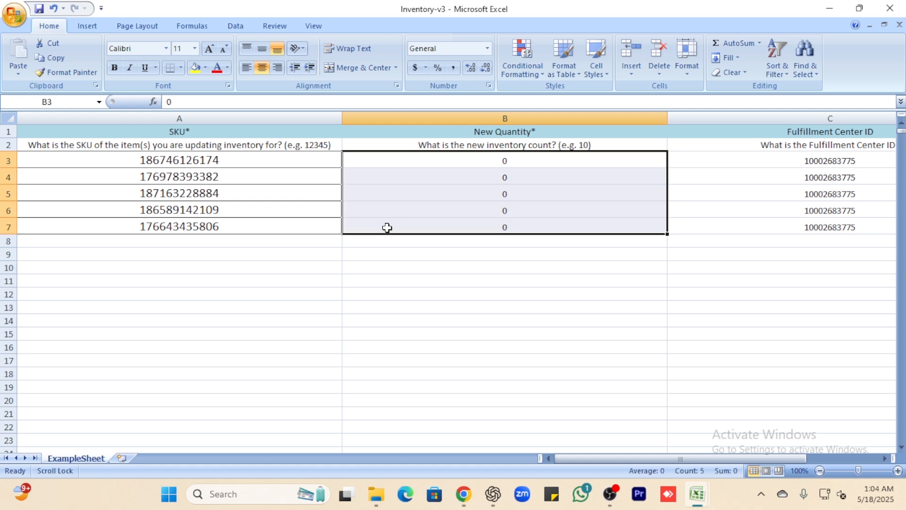
click(386, 228)
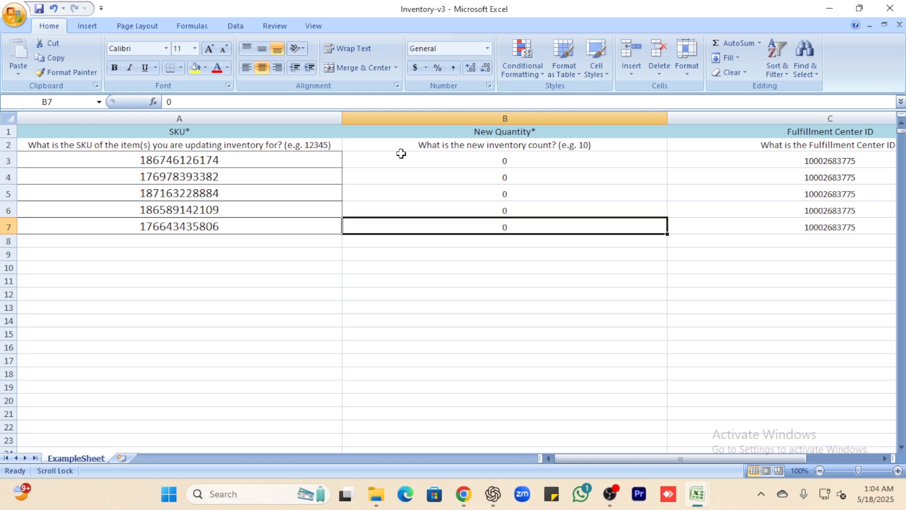
drag(265, 160, 249, 217)
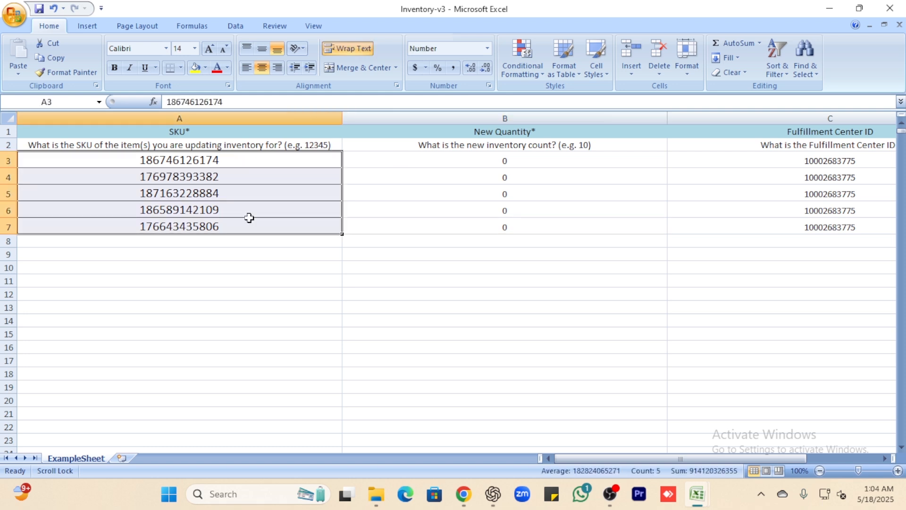
drag(502, 158, 503, 226)
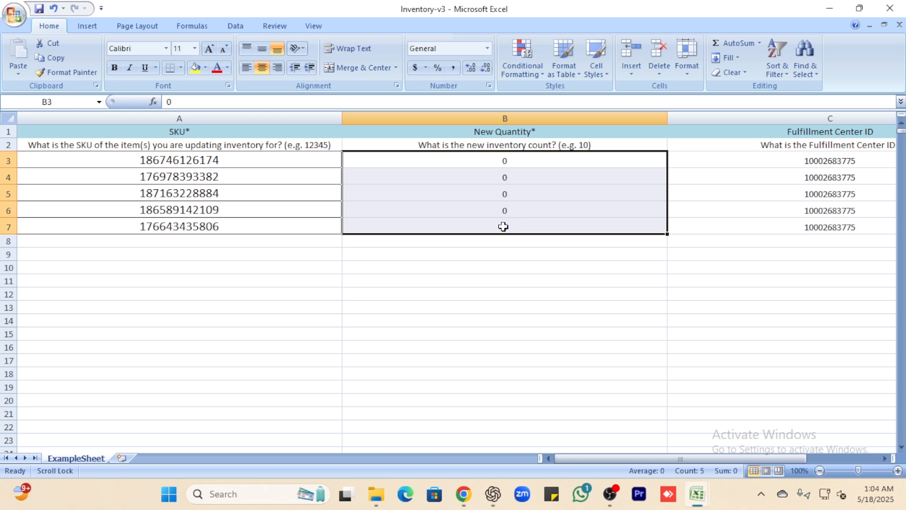
click(503, 227)
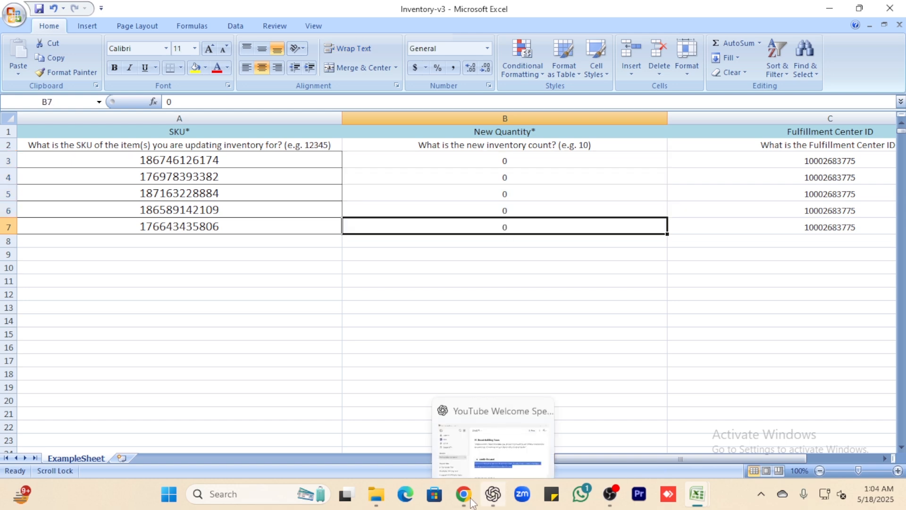
- Return to the Activity Feed in Chrome and examine the processing status of the latest inventory upload
click(467, 496)
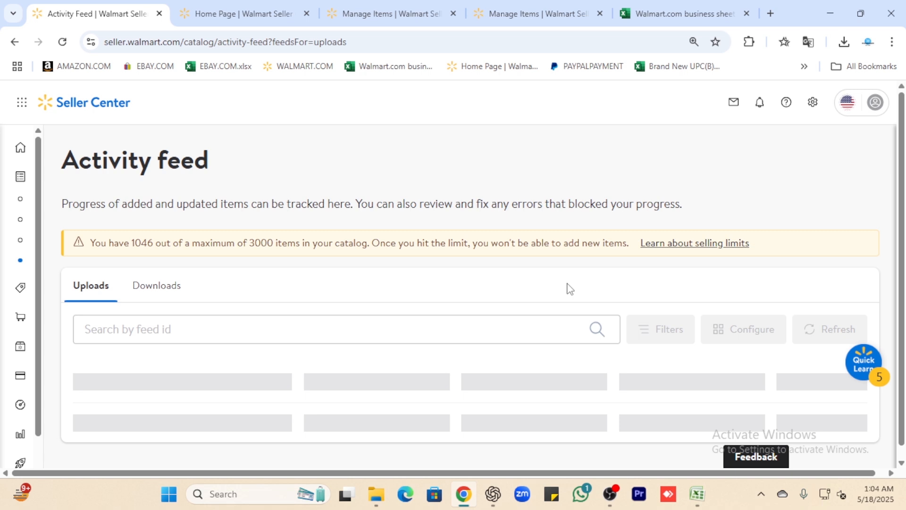
scroll(575, 370, down, 1)
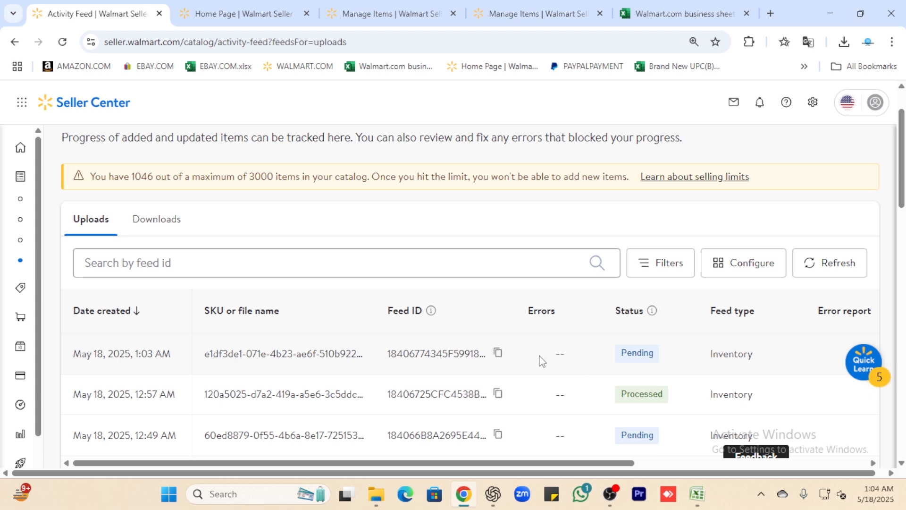
scroll(542, 361, down, 3)
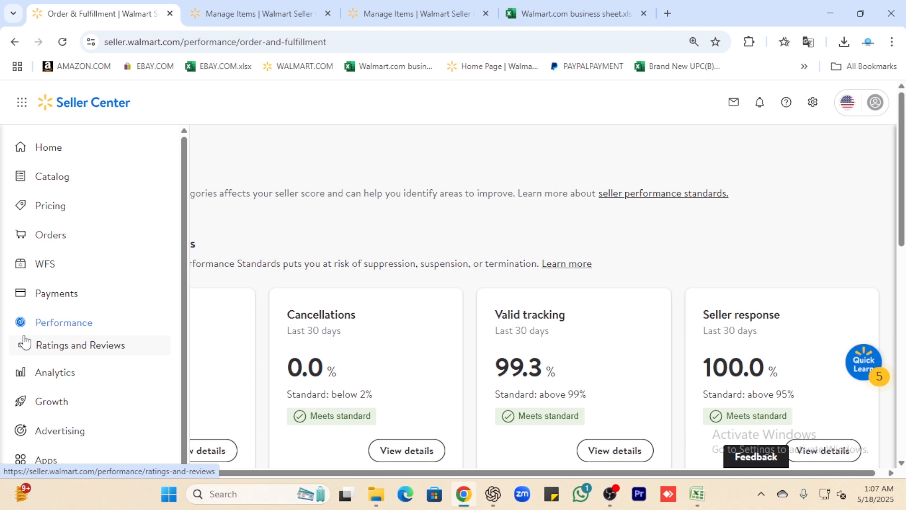
- Reopen the catalog's Activity Feed to recheck the latest upload's status, and switch back to the Inventory-v3 workbook in Excel
click(66, 180)
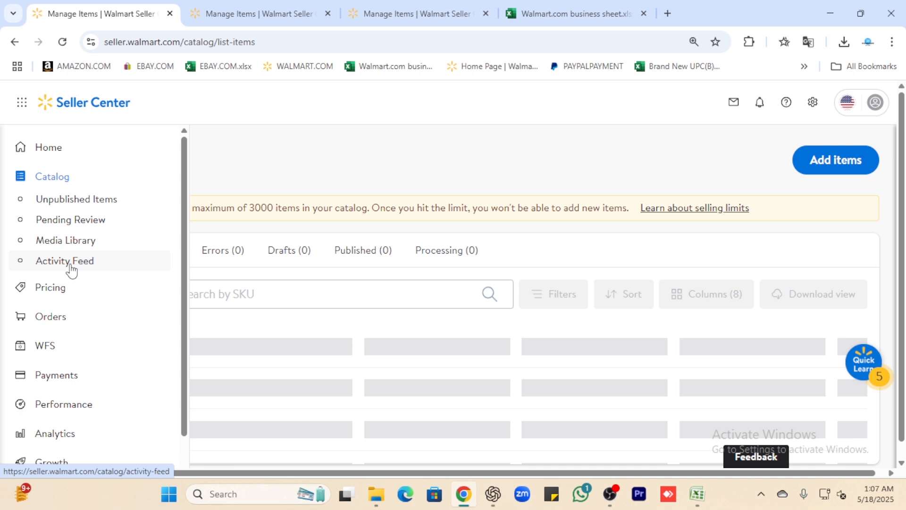
click(66, 261)
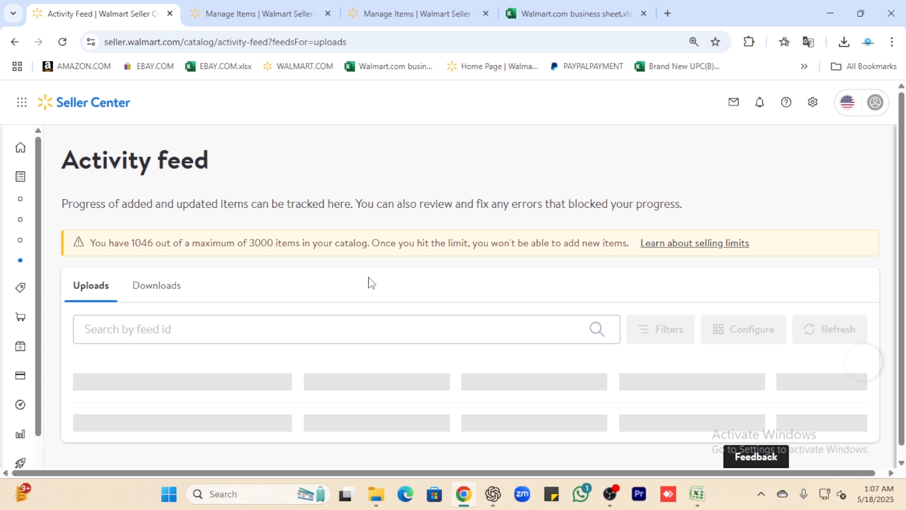
scroll(647, 367, down, 2)
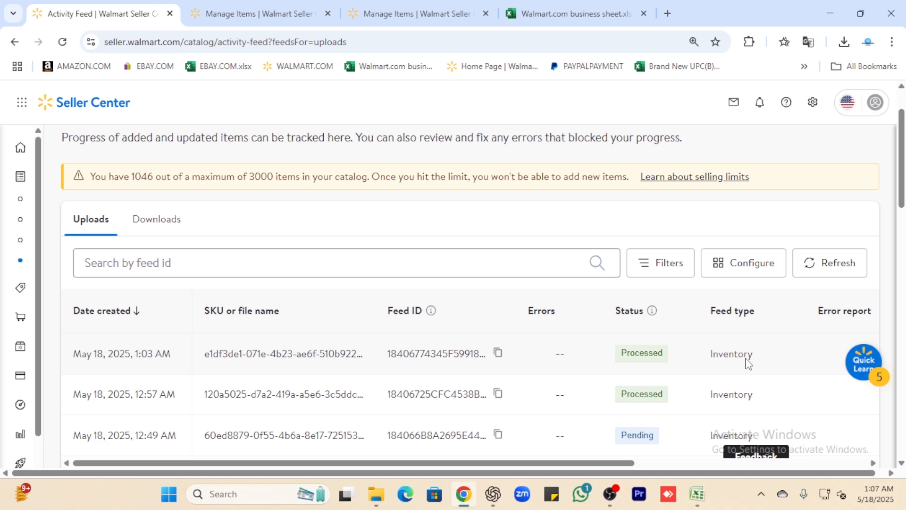
key(alt+Tab)
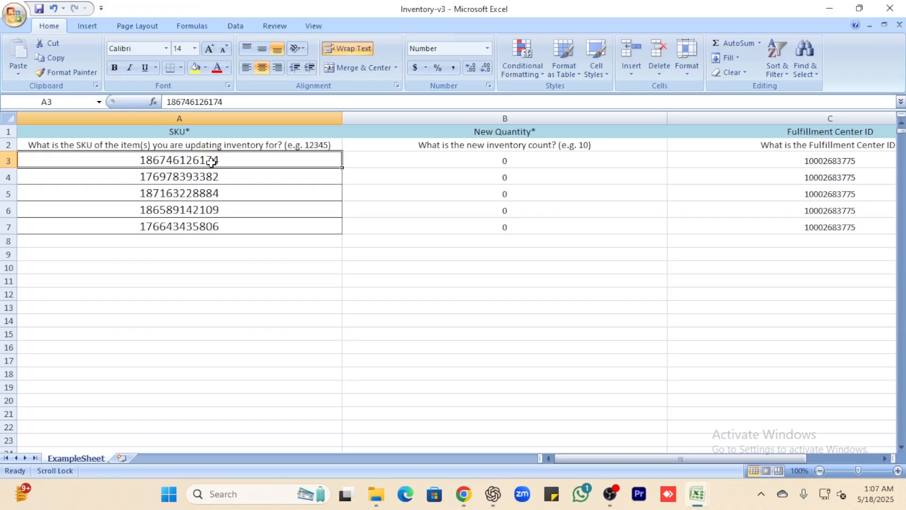
click(505, 162)
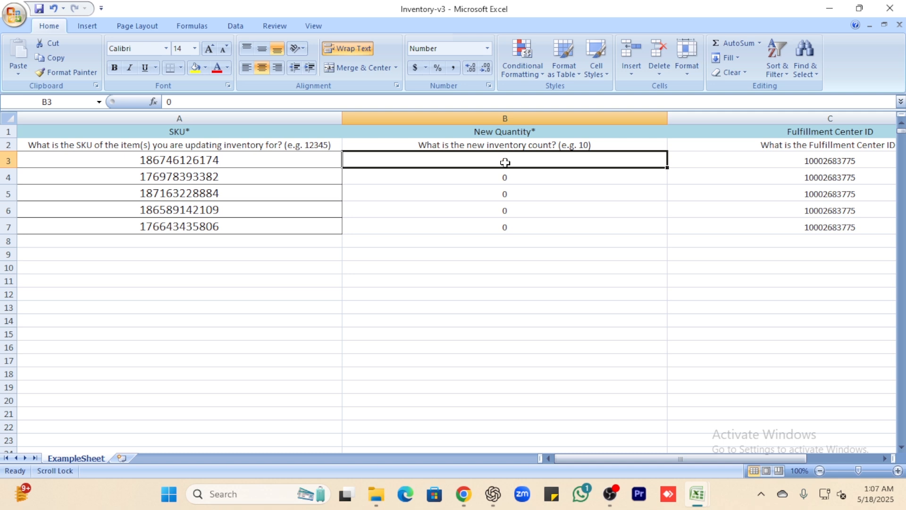
key(alt+Tab)
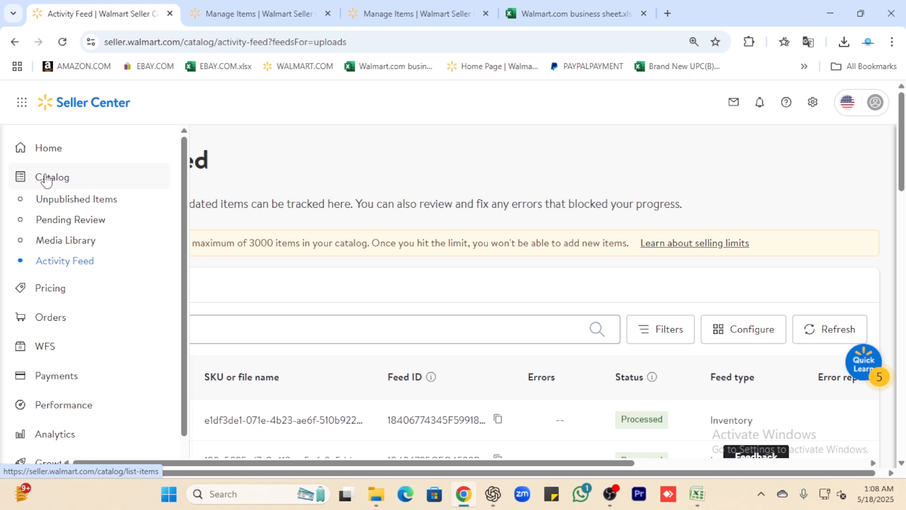
click(45, 179)
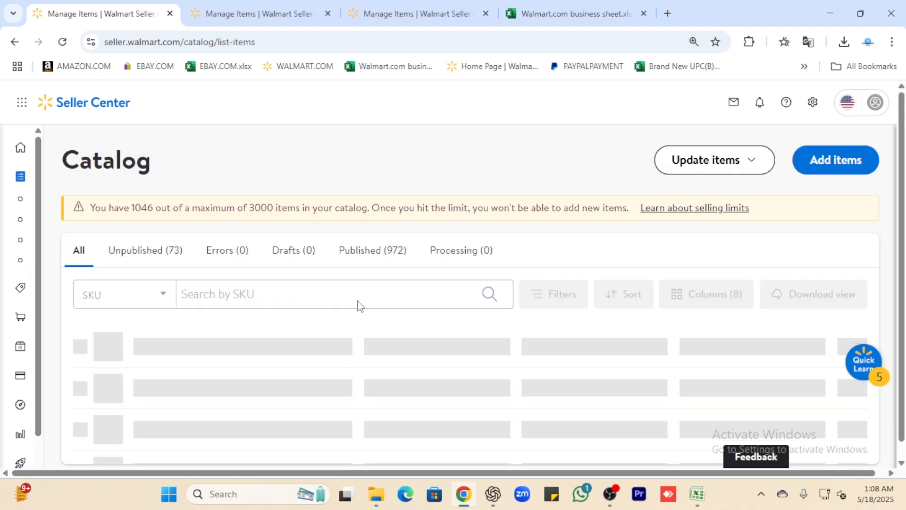
click(356, 297)
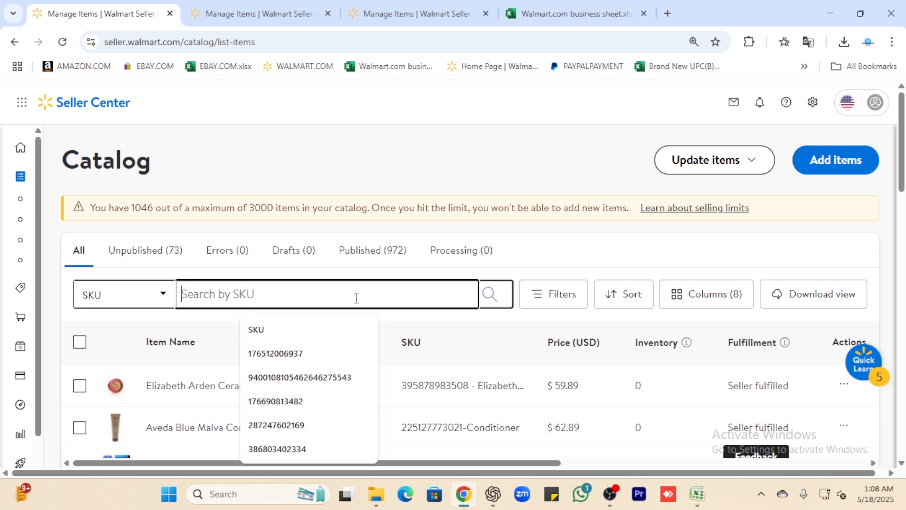
key(ctrl+v)
key(Return)
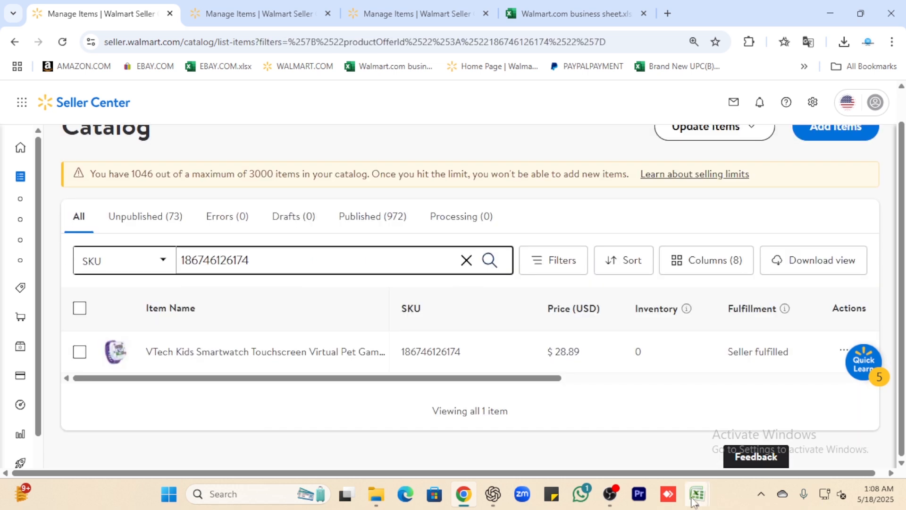
mouse_move(697, 493)
click(732, 461)
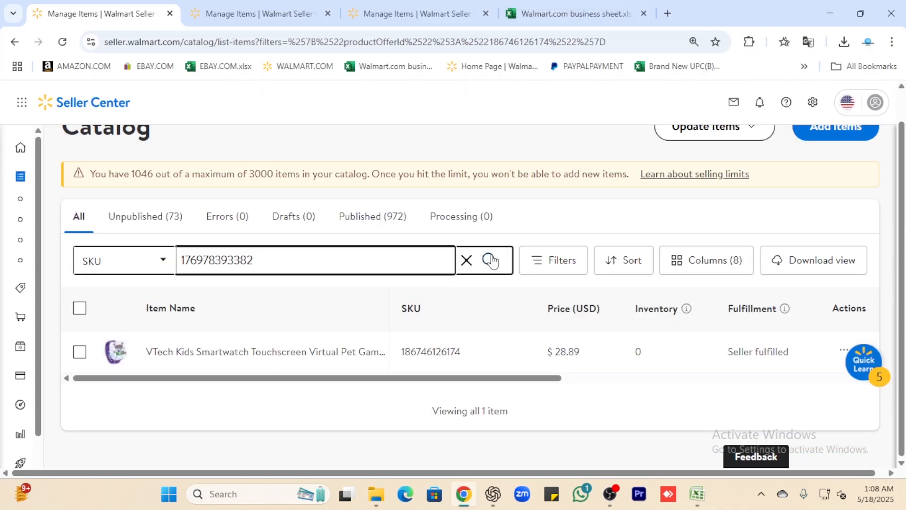
click(490, 260)
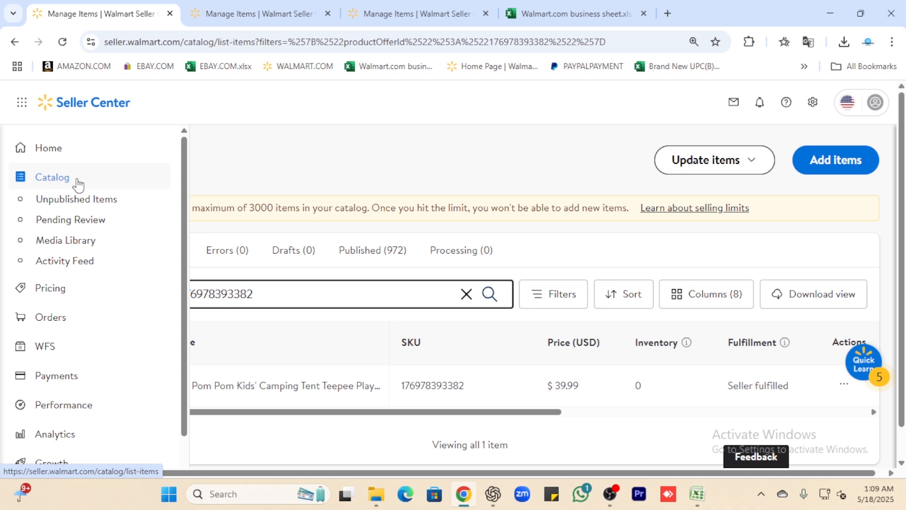
click(65, 260)
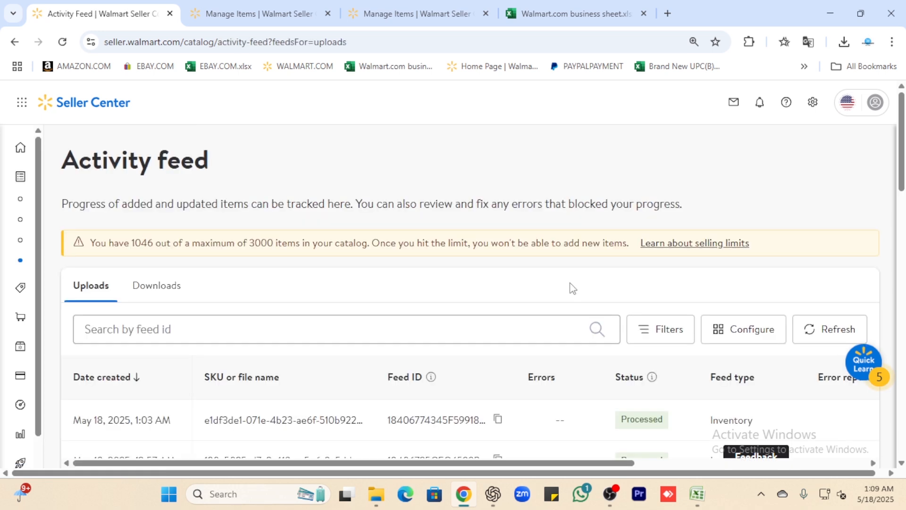